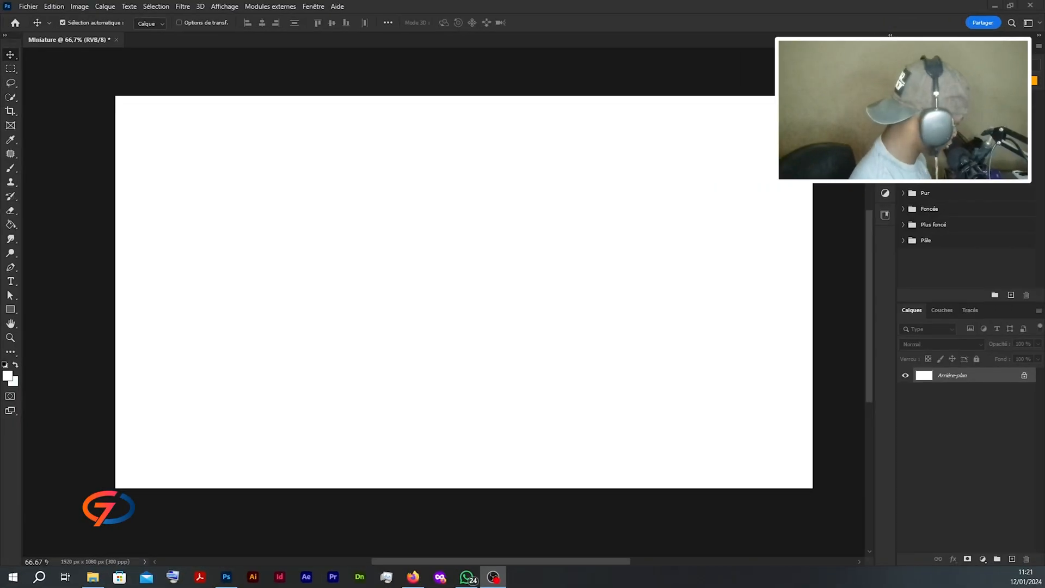
# Place the IMG_20231227_1227577.jpg photo in the Miniature document and convert its background-free cutout to a smart object.
pyautogui.click(128, 96)
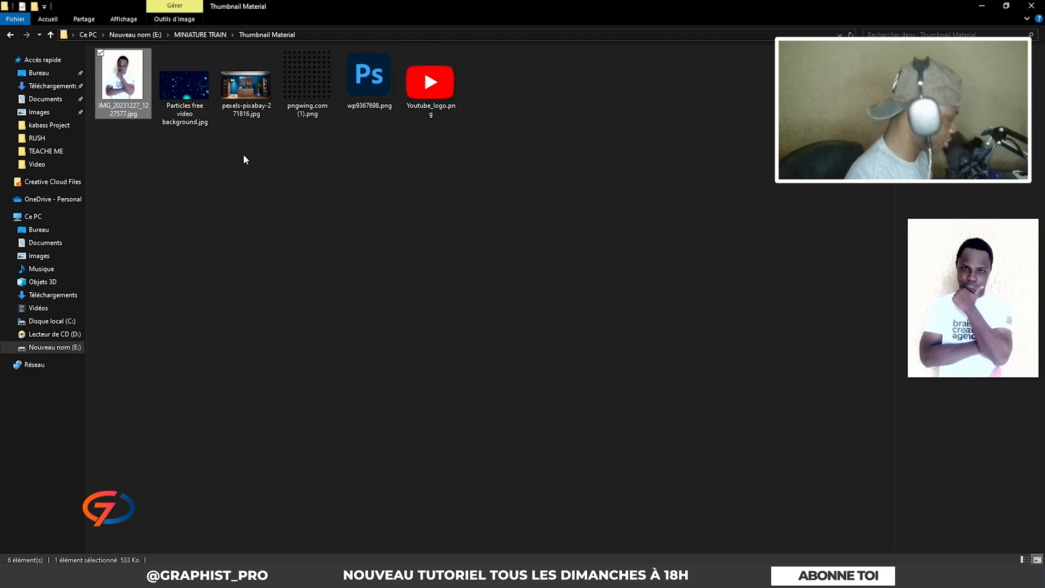
pyautogui.moveTo(139, 111); pyautogui.dragTo(555, 399)
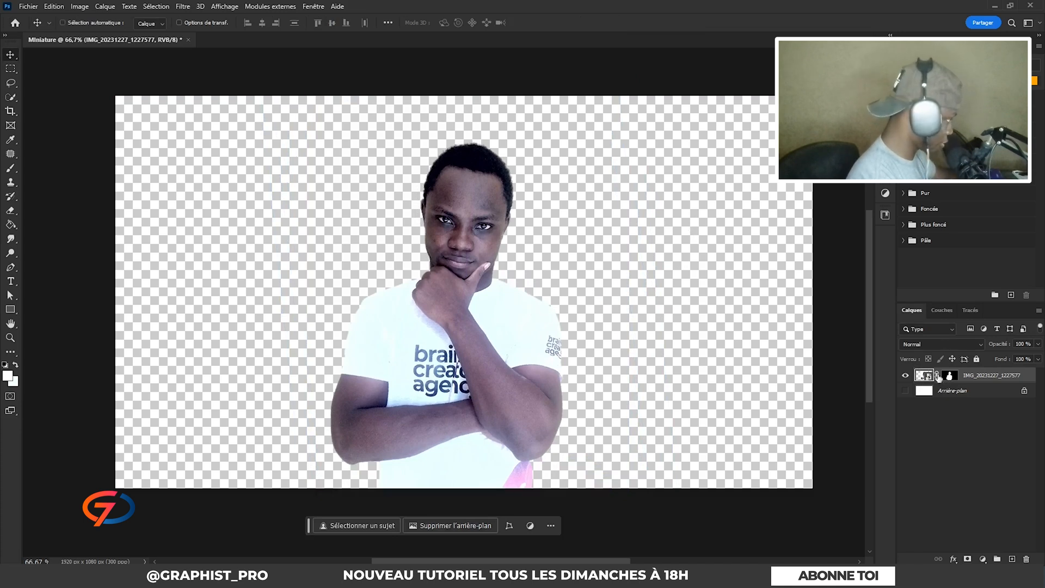
pyautogui.rightClick(957, 375)
pyautogui.click(877, 195)
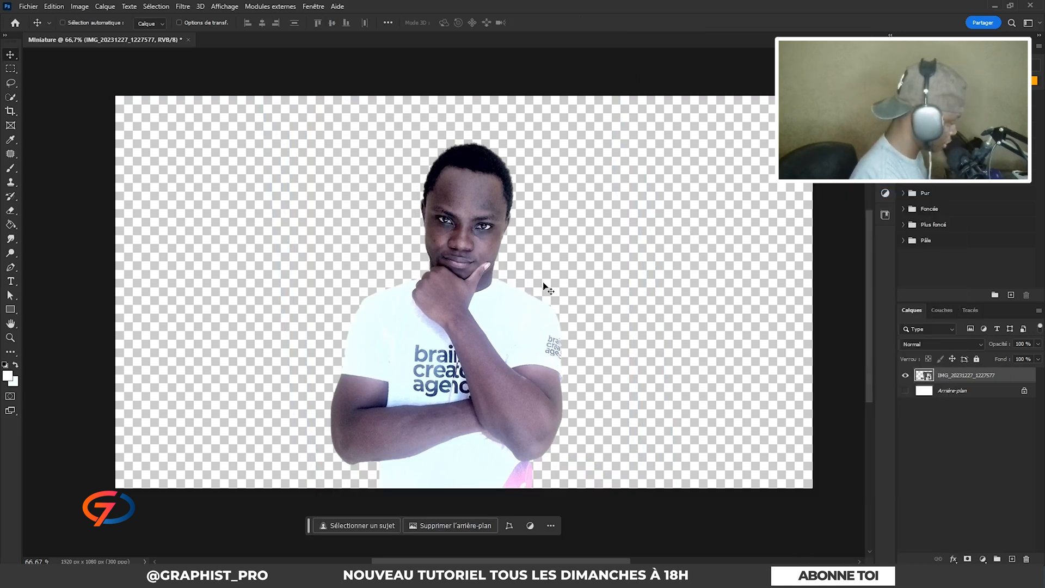
# Scale and reposition the portrait cutout on the canvas with Free Transform.
pyautogui.hotkey('ctrl', 't')
pyautogui.moveTo(608, 179); pyautogui.dragTo(600, 170)
pyautogui.moveTo(564, 305); pyautogui.dragTo(585, 305)
pyautogui.moveTo(560, 301); pyautogui.dragTo(560, 313)
pyautogui.click(631, 22)
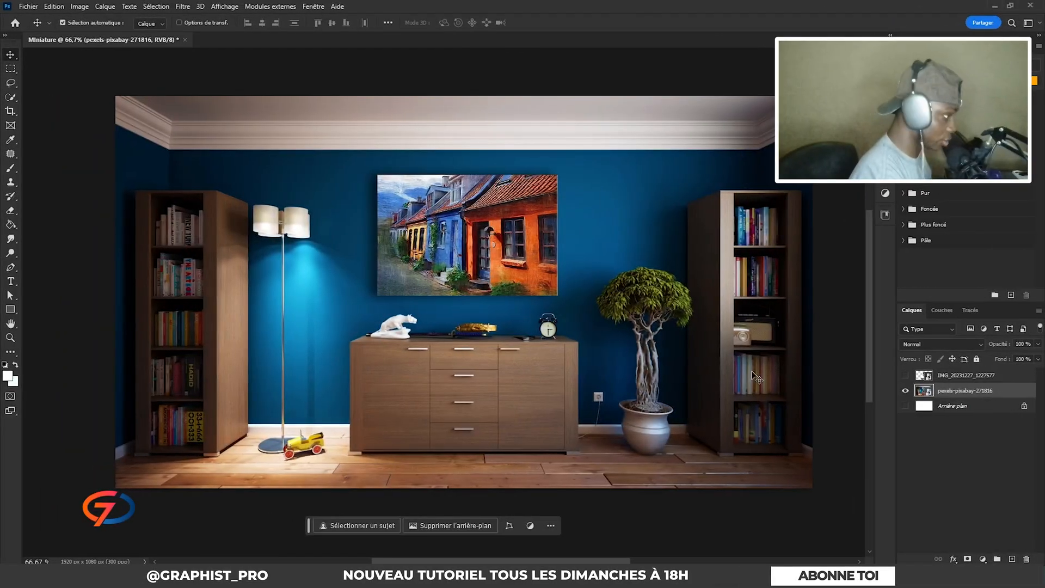
pyautogui.click(952, 405)
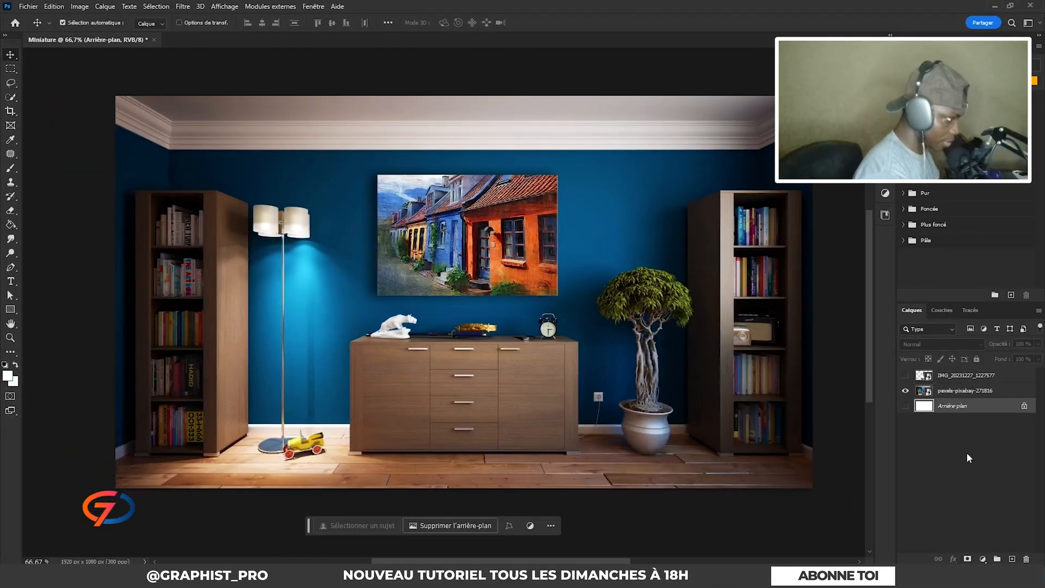
pyautogui.click(981, 557)
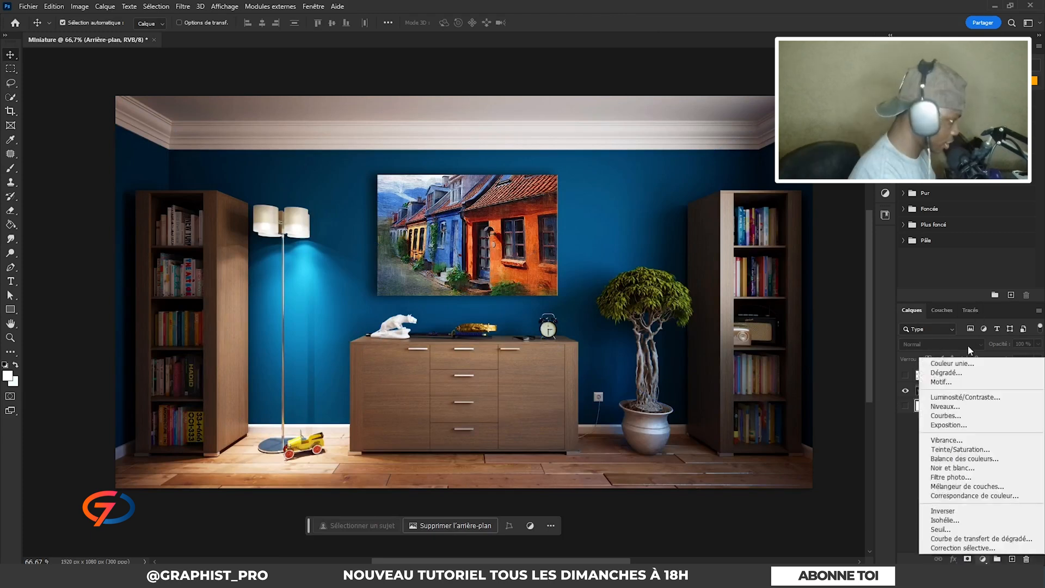
pyautogui.click(942, 363)
pyautogui.press('Escape')
# Blur the pexels-pixabay-271816 room layer and add a gradient fill above it that fades from black to transparent.
pyautogui.click(182, 6)
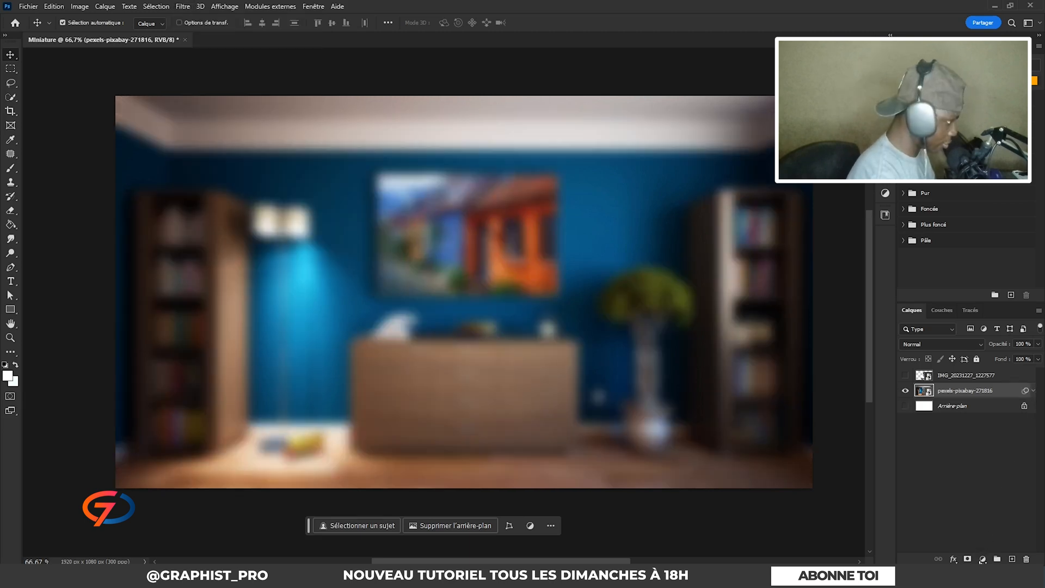
pyautogui.click(982, 559)
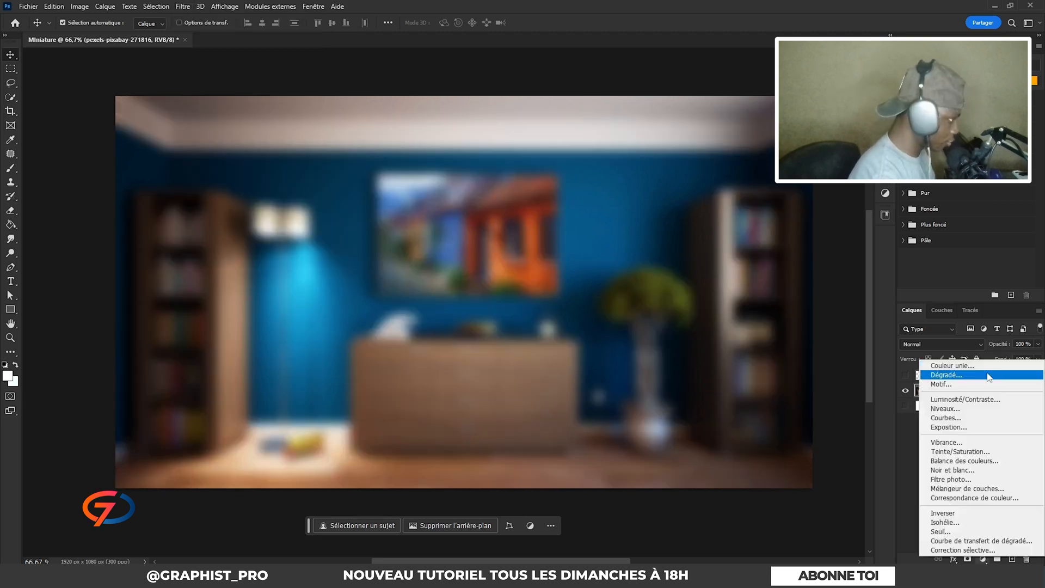
pyautogui.click(941, 375)
pyautogui.click(664, 131)
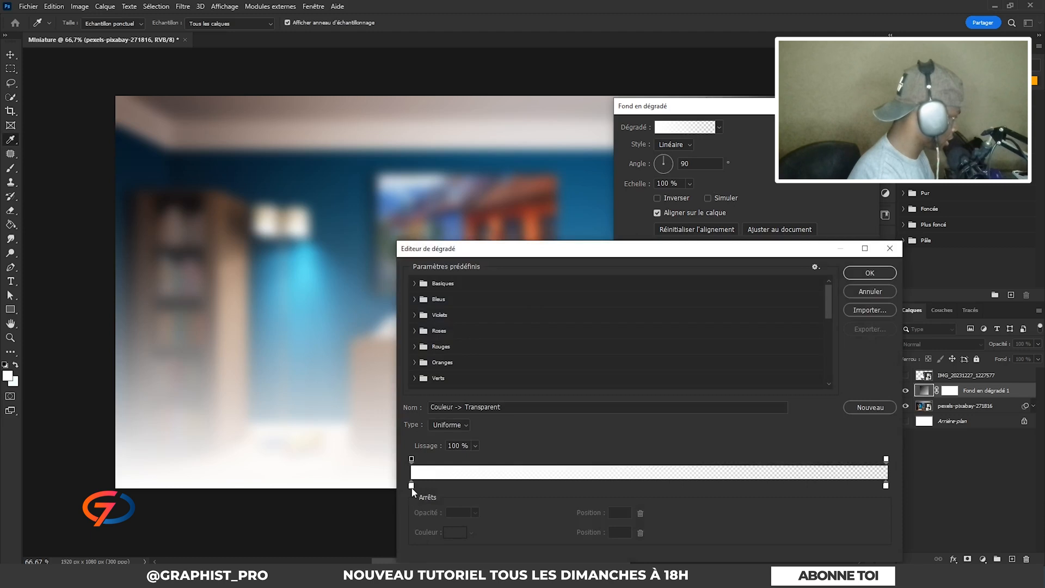
pyautogui.doubleClick(412, 486)
pyautogui.moveTo(702, 272); pyautogui.dragTo(600, 351)
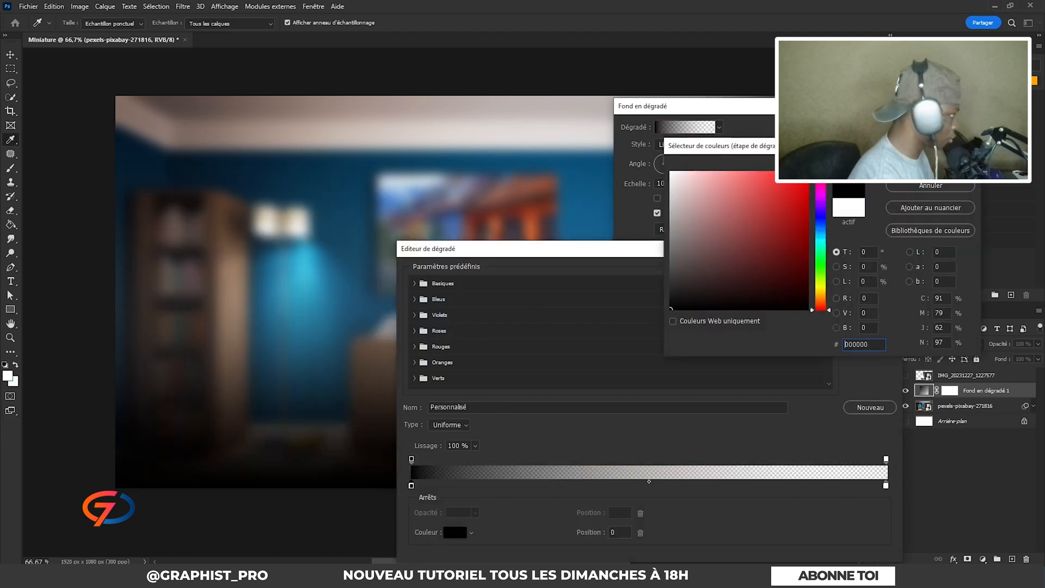
pyautogui.click(929, 163)
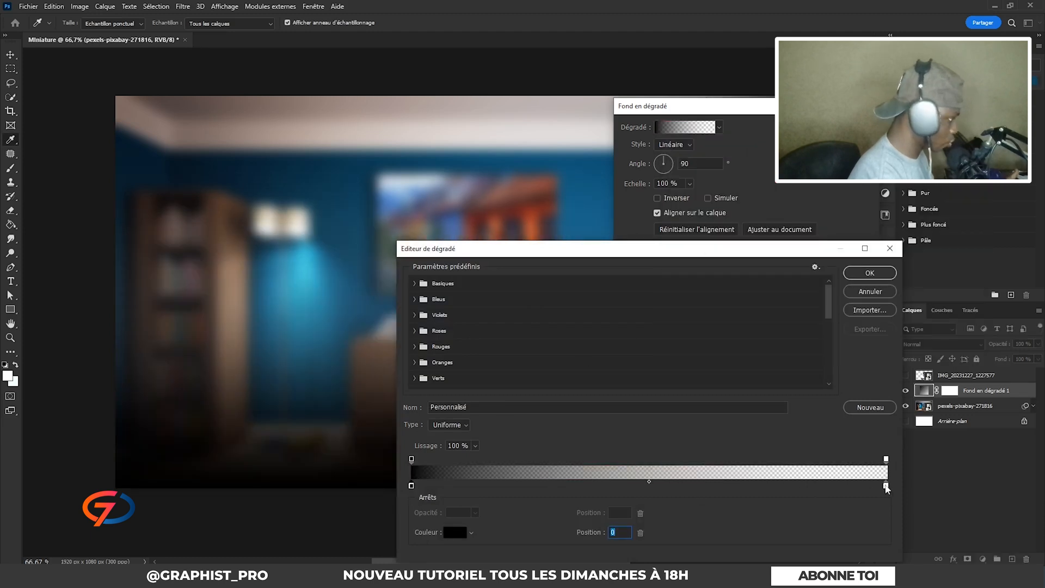
pyautogui.click(885, 486)
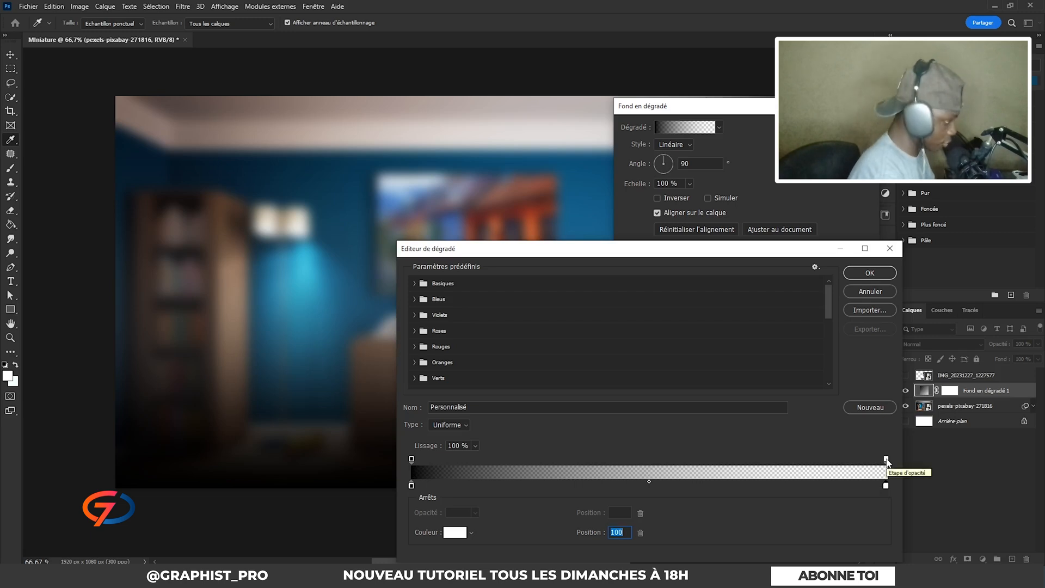
pyautogui.click(870, 273)
# Set the gradient fill's style to Radial, reverse it and adjust its scale so the black darkens the edges.
pyautogui.click(679, 146)
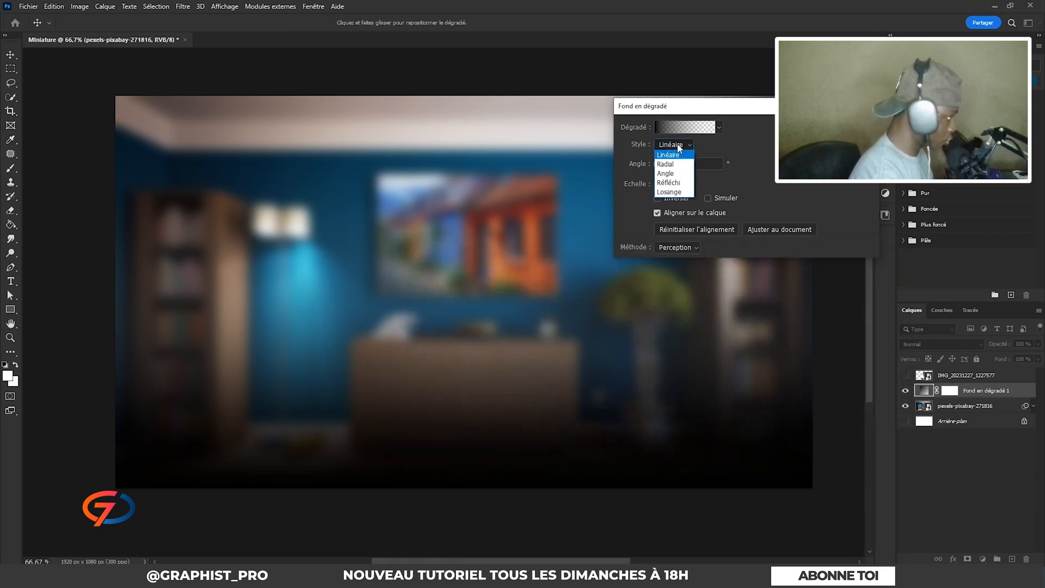
pyautogui.click(673, 163)
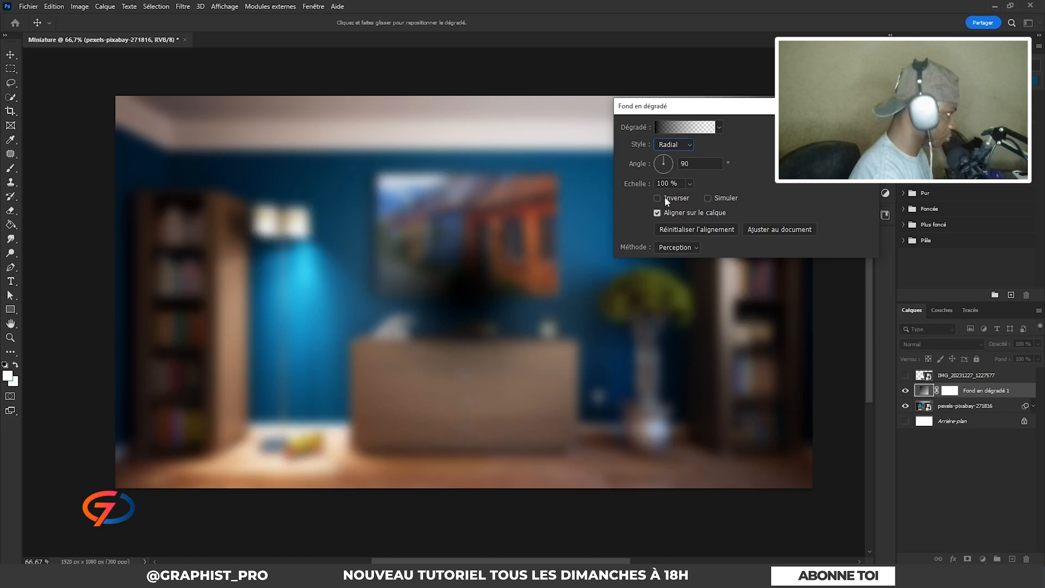
pyautogui.click(658, 198)
pyautogui.moveTo(690, 183); pyautogui.dragTo(697, 200)
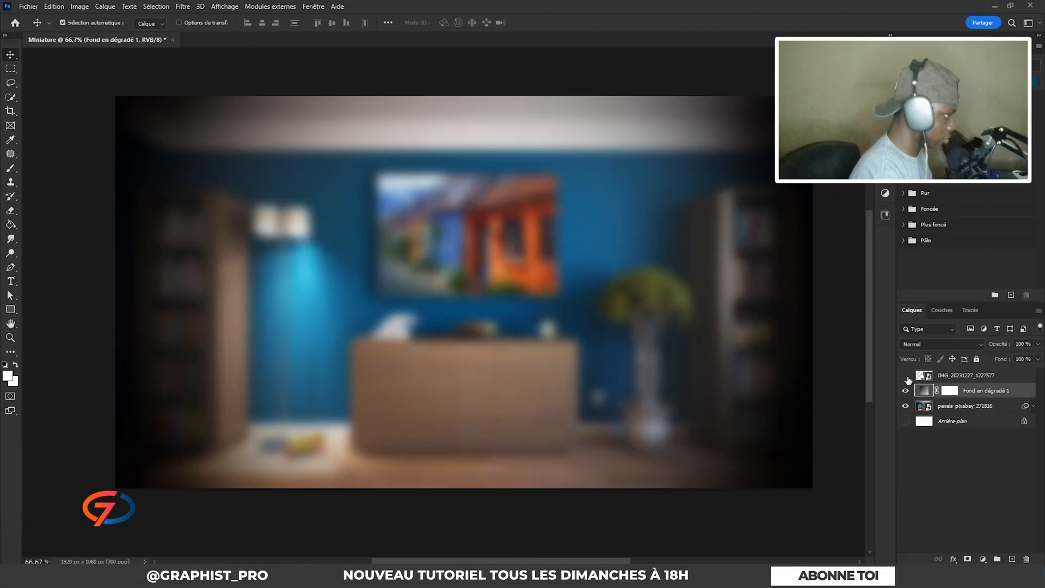
# Show the portrait layer and fine-tune its placement over the blurred room with Free Transform.
pyautogui.click(905, 375)
pyautogui.click(969, 375)
pyautogui.hotkey('ctrl', 't')
pyautogui.moveTo(586, 316); pyautogui.dragTo(596, 316)
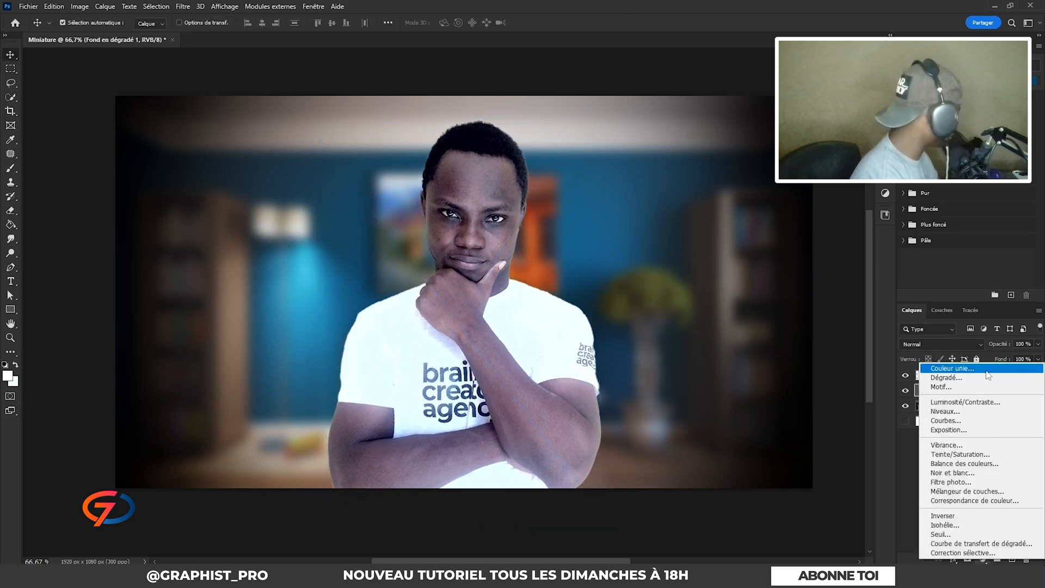
# Add a new layer beneath the portrait and paint a large soft white glow behind the man, using a brush of about 987 px.
pyautogui.click(891, 483)
pyautogui.click(1011, 559)
pyautogui.click(12, 167)
pyautogui.press('space')
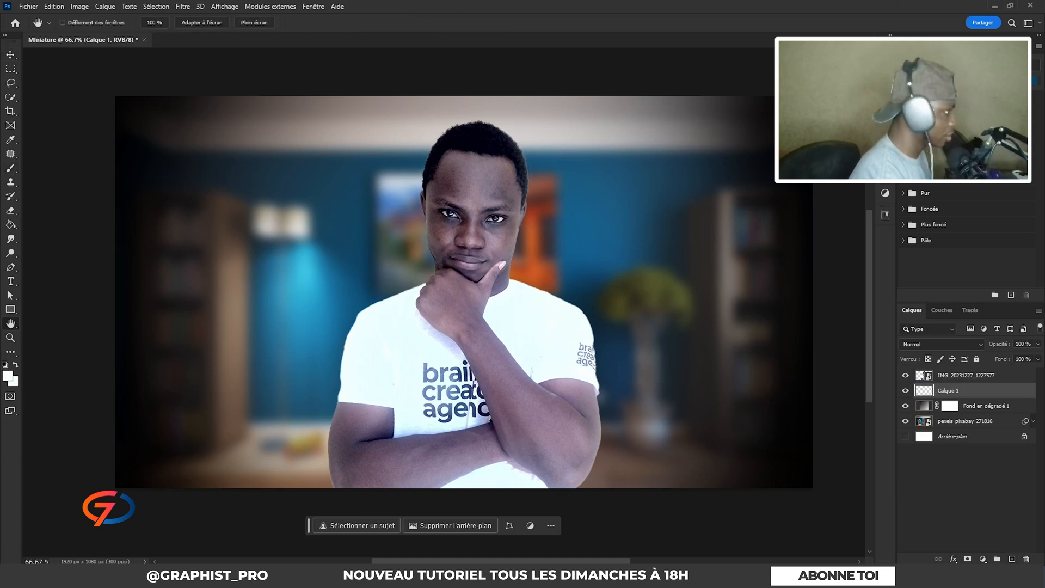
pyautogui.click(12, 169)
pyautogui.moveTo(534, 303)
pyautogui.mouseDown()
pyautogui.moveTo(524, 298)
pyautogui.moveTo(646, 311)
pyautogui.mouseUp()
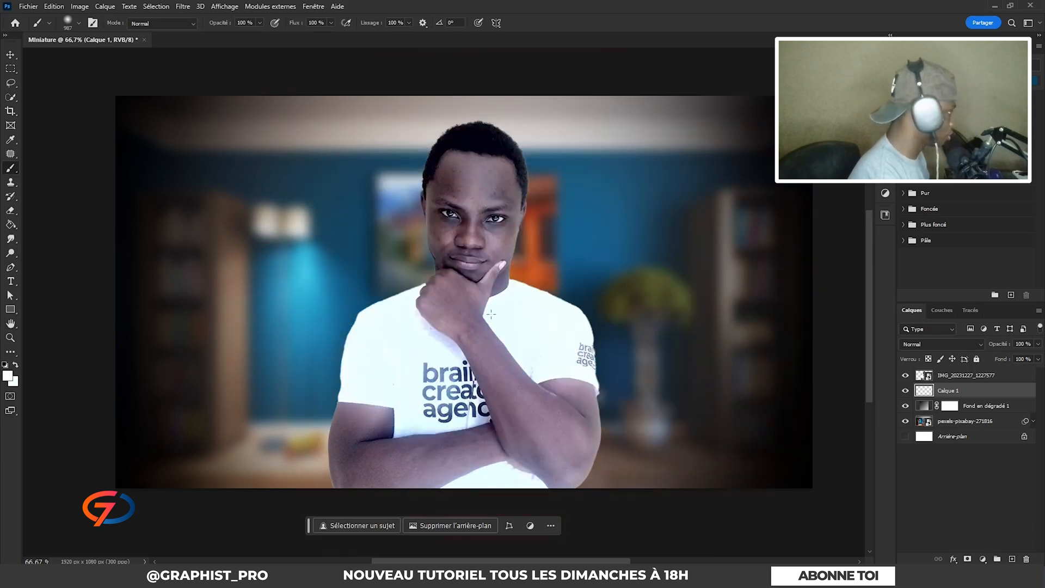
pyautogui.click(502, 320)
pyautogui.scroll(-1, 501, 320)
pyautogui.click(8, 57)
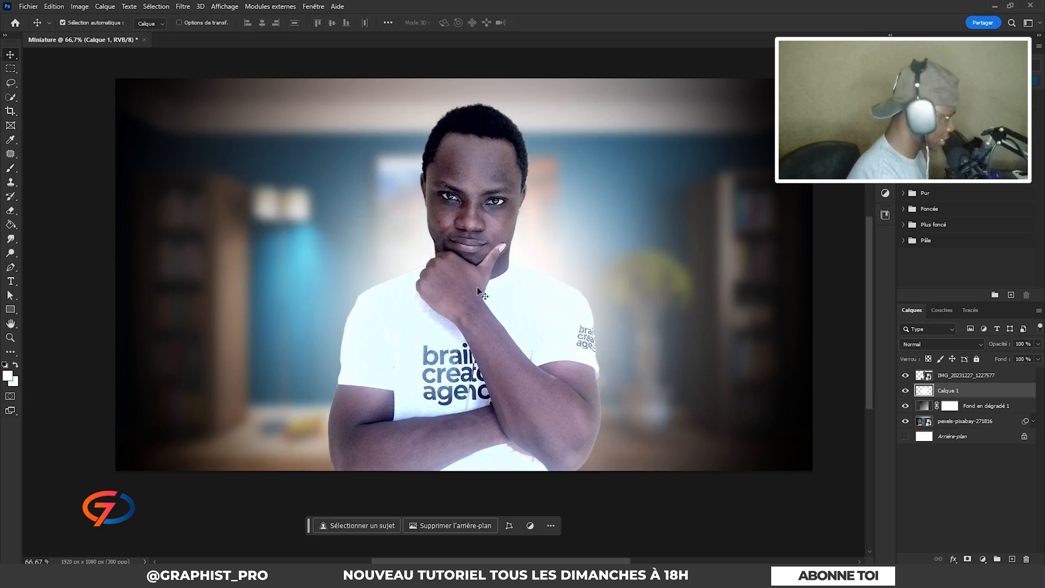
# Paint a soft orange glow on a new layer over the room's left side with a 1278 px brush, placing that layer beneath the portrait.
pyautogui.rightClick(925, 371)
pyautogui.click(919, 469)
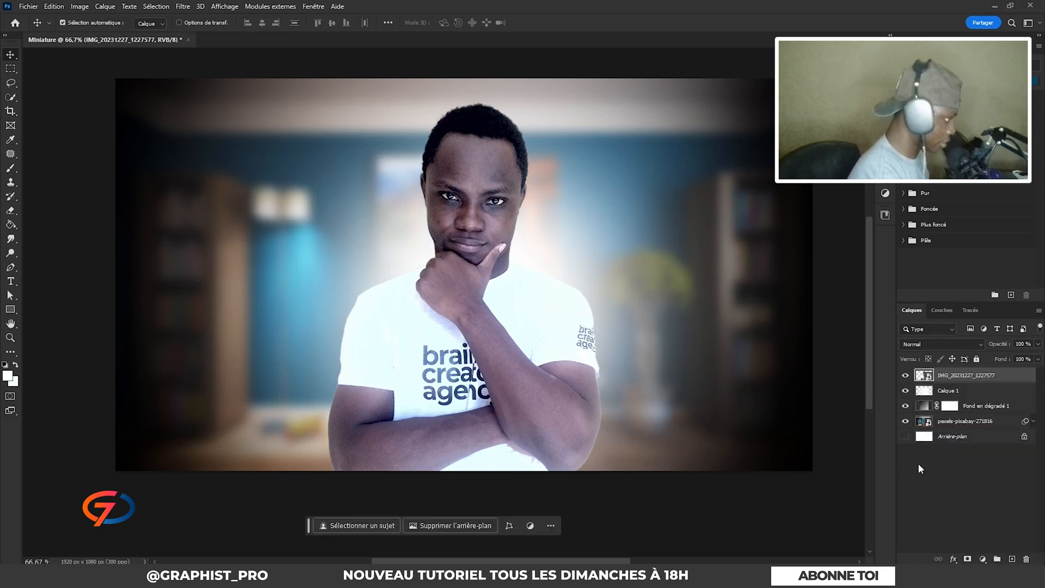
pyautogui.hotkey('ctrl', 'shift', 'alt', 'n')
pyautogui.click(936, 81)
pyautogui.click(13, 168)
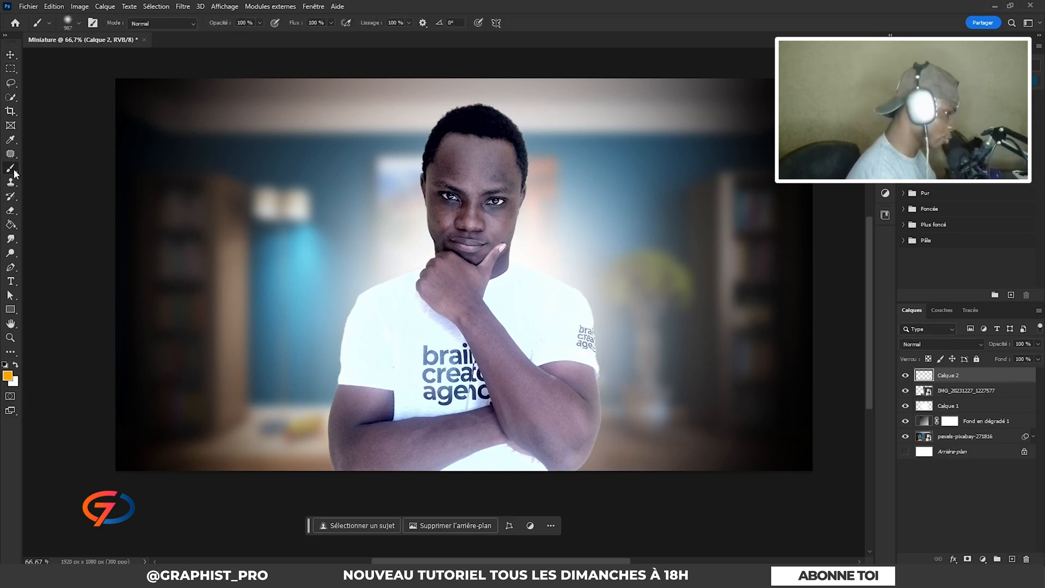
pyautogui.moveTo(186, 210); pyautogui.dragTo(250, 226)
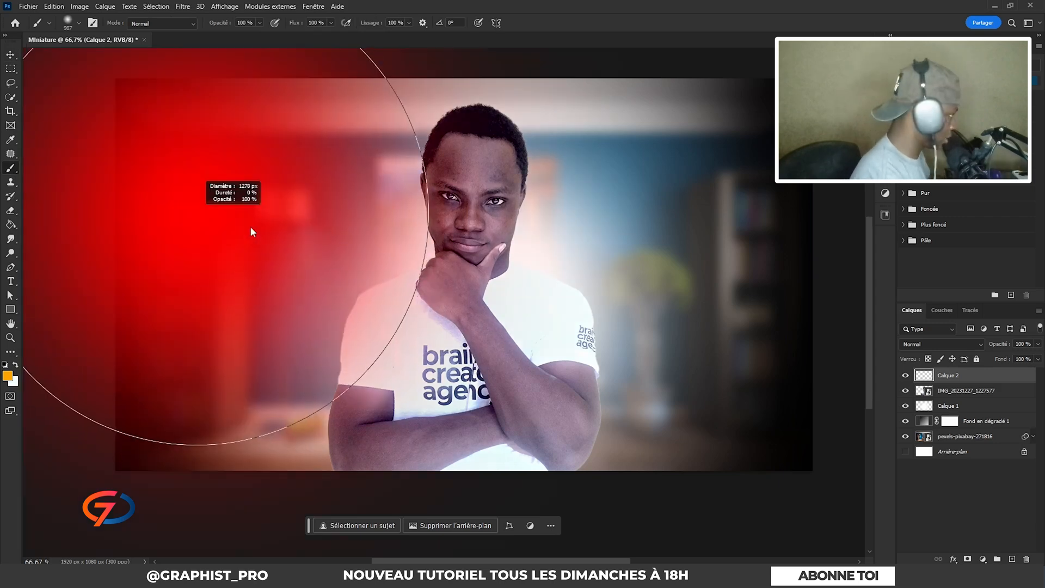
pyautogui.click(252, 240)
pyautogui.moveTo(1002, 389); pyautogui.dragTo(999, 398)
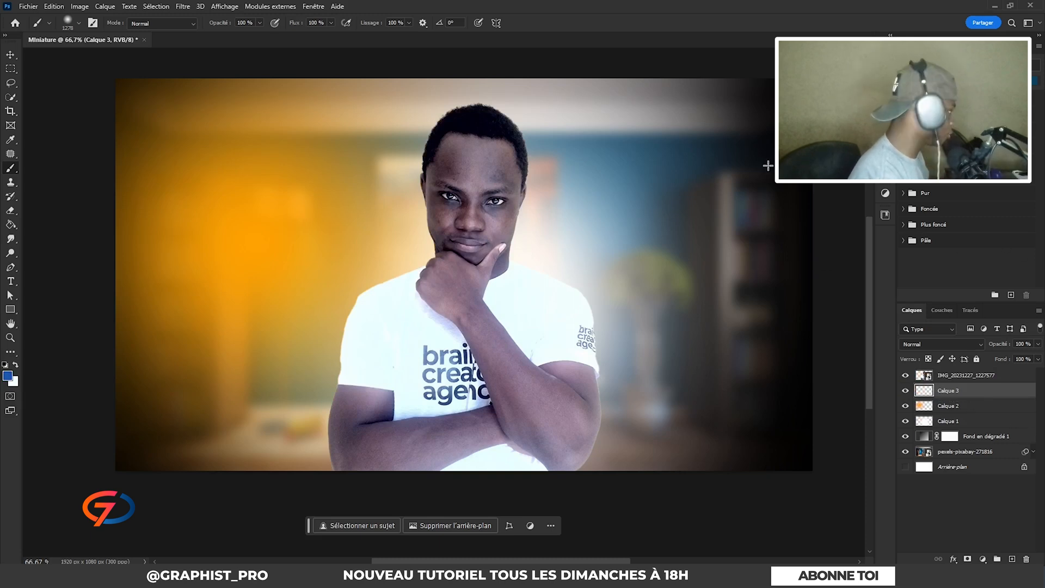
# Paint a soft blue glow over the room's right side on the new layer beneath the portrait.
pyautogui.click(783, 162)
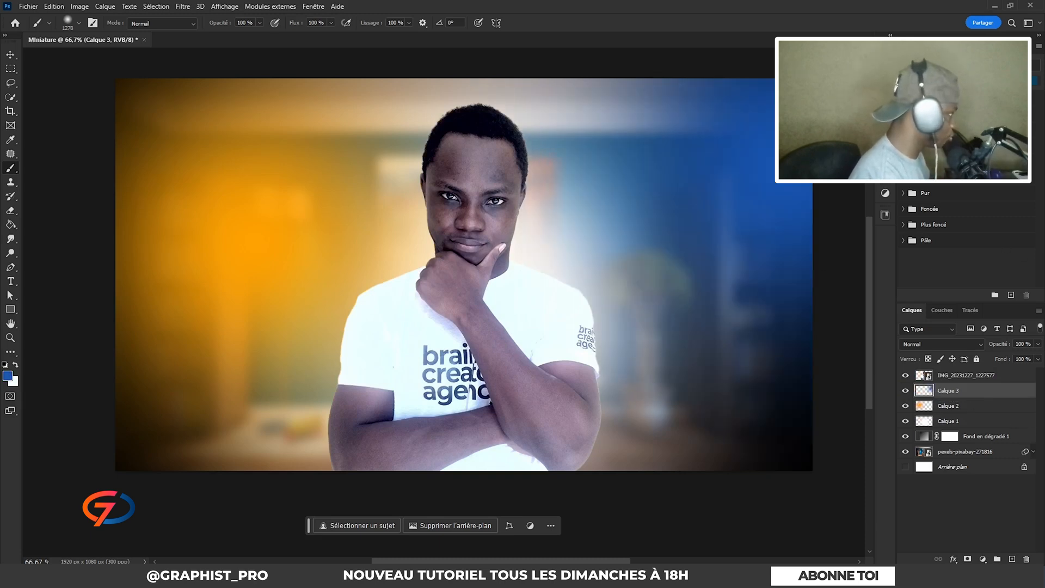
pyautogui.hotkey('ctrl', 'z')
pyautogui.click(706, 175)
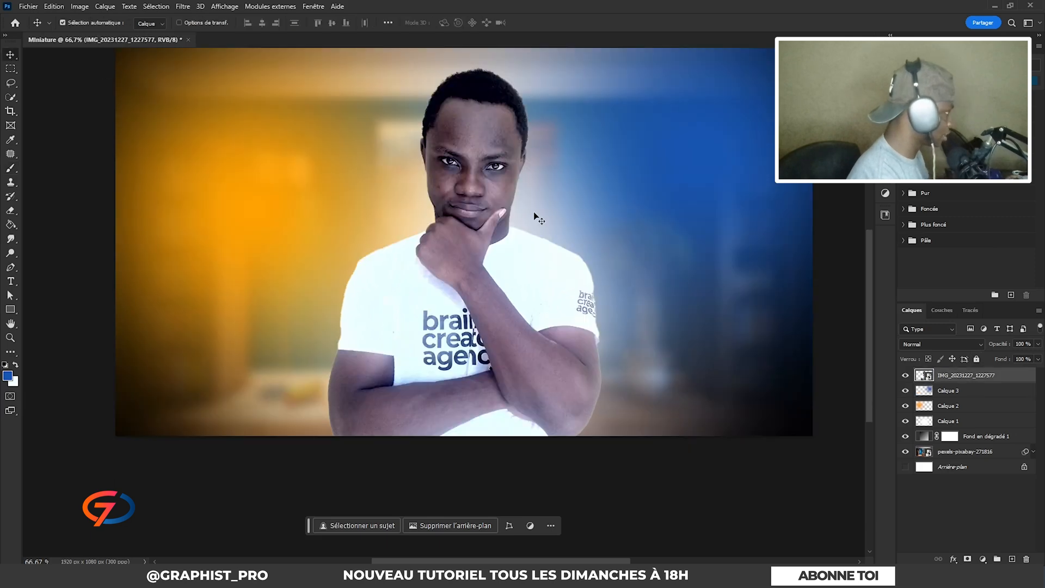
# Add an orange solid colour fill clipped to the portrait, with the blend mode Densité linéaire - (Ajout).
pyautogui.click(668, 129)
pyautogui.click(524, 341)
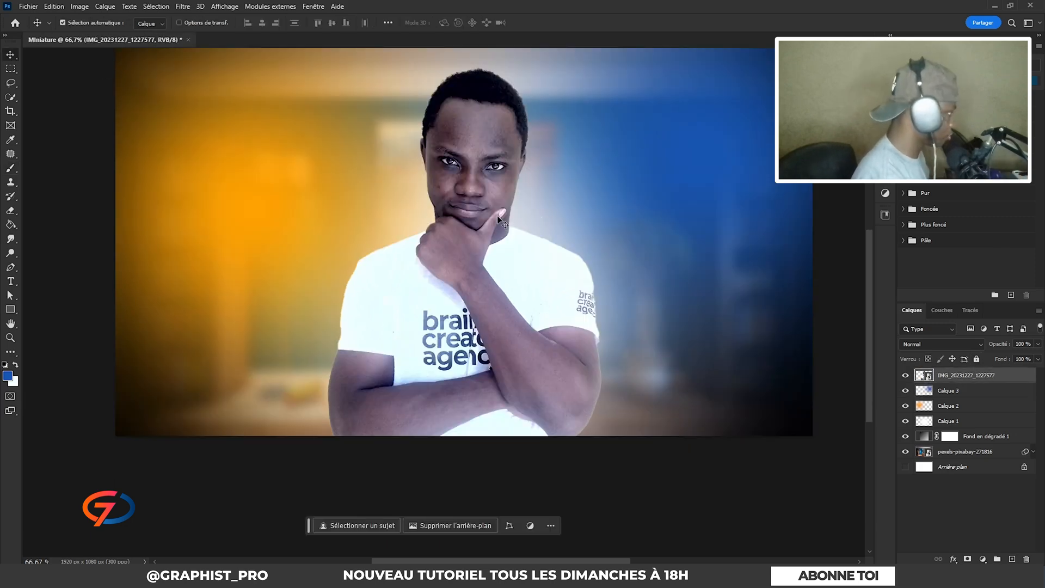
pyautogui.click(982, 559)
pyautogui.click(983, 372)
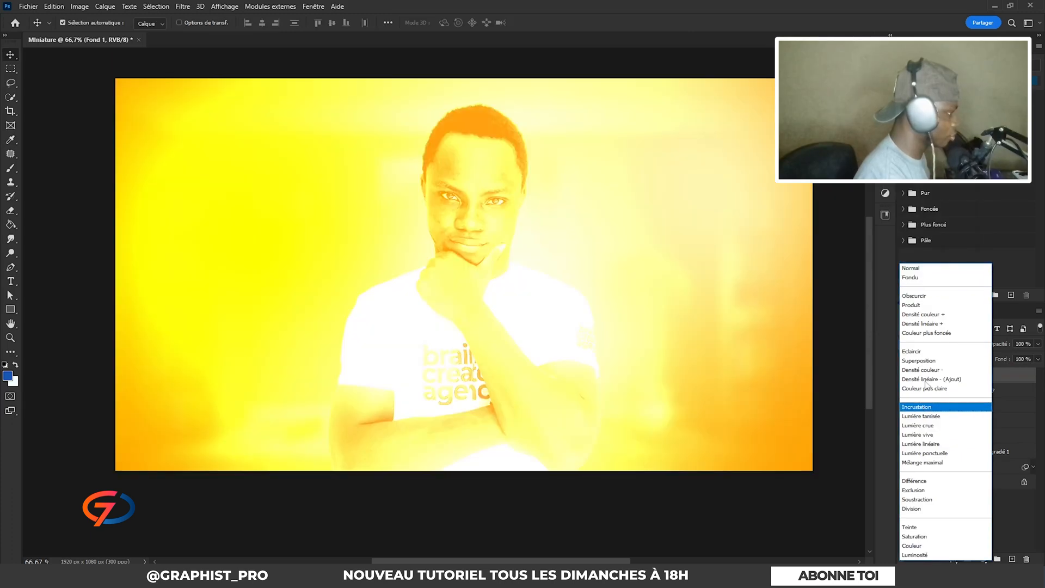
pyautogui.click(925, 379)
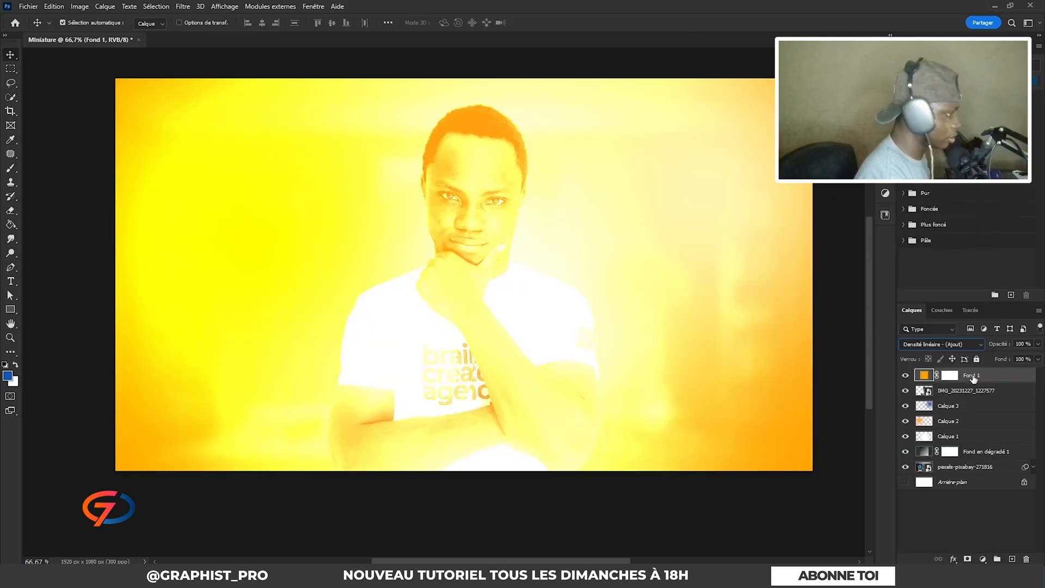
pyautogui.keyDown('alt'); pyautogui.click(978, 378); pyautogui.keyUp('alt')
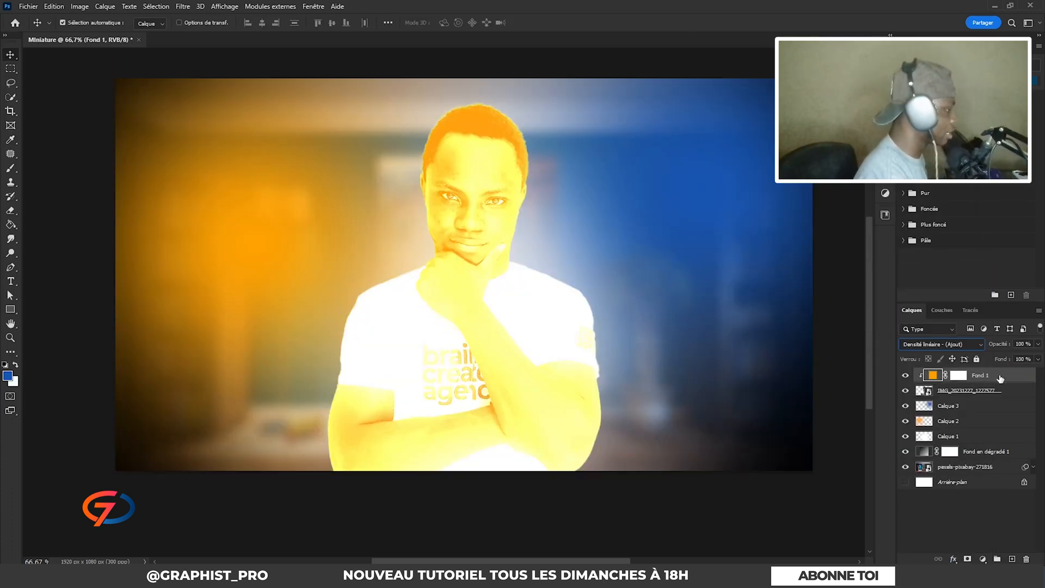
# Invert the orange fill layer's mask to black and ready a soft white brush of about 51 px for the portrait's edges.
pyautogui.click(958, 375)
pyautogui.hotkey('ctrl', 'i')
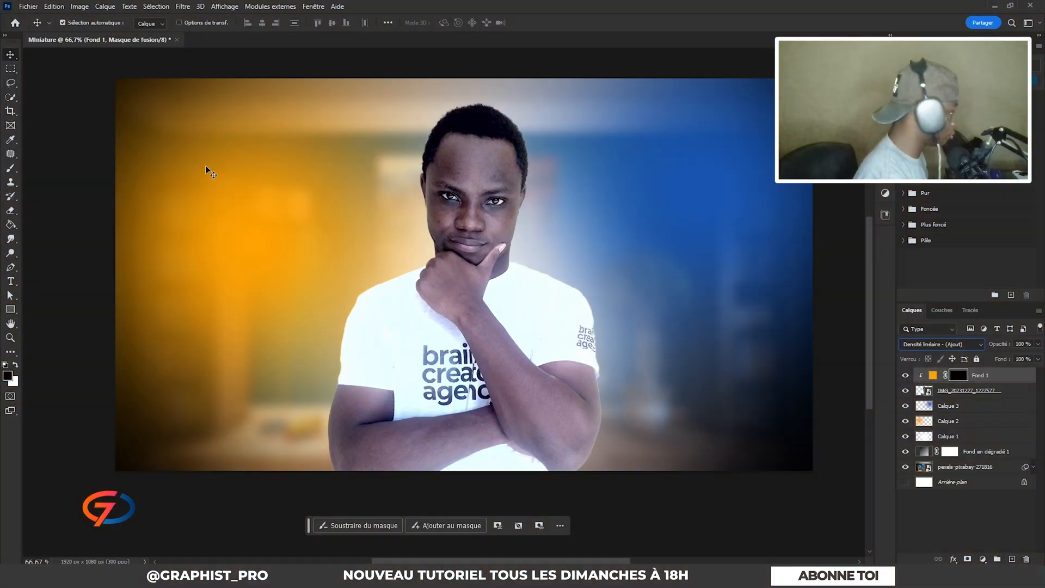
pyautogui.press('b')
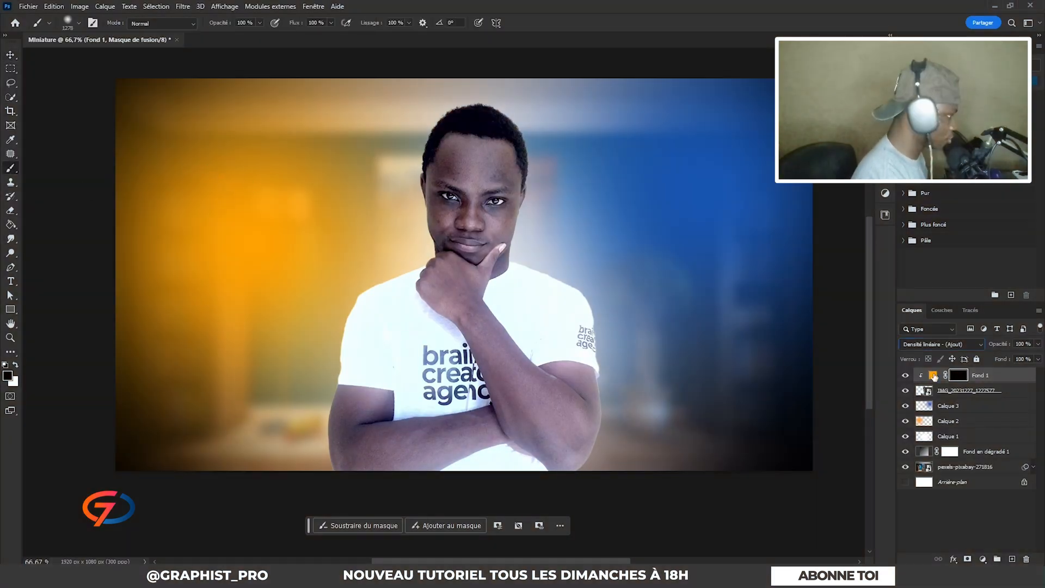
pyautogui.click(17, 367)
pyautogui.moveTo(499, 270)
pyautogui.mouseDown()
pyautogui.moveTo(448, 291)
pyautogui.moveTo(324, 271)
pyautogui.moveTo(270, 279)
pyautogui.mouseUp()
pyautogui.scroll(-1, 536, 156)
pyautogui.hotkey('ctrl', '+')
pyautogui.hotkey('ctrl', '+')
pyautogui.moveTo(535, 155); pyautogui.dragTo(501, 392)
pyautogui.scroll(1, 617, 201)
pyautogui.scroll(2, 617, 201)
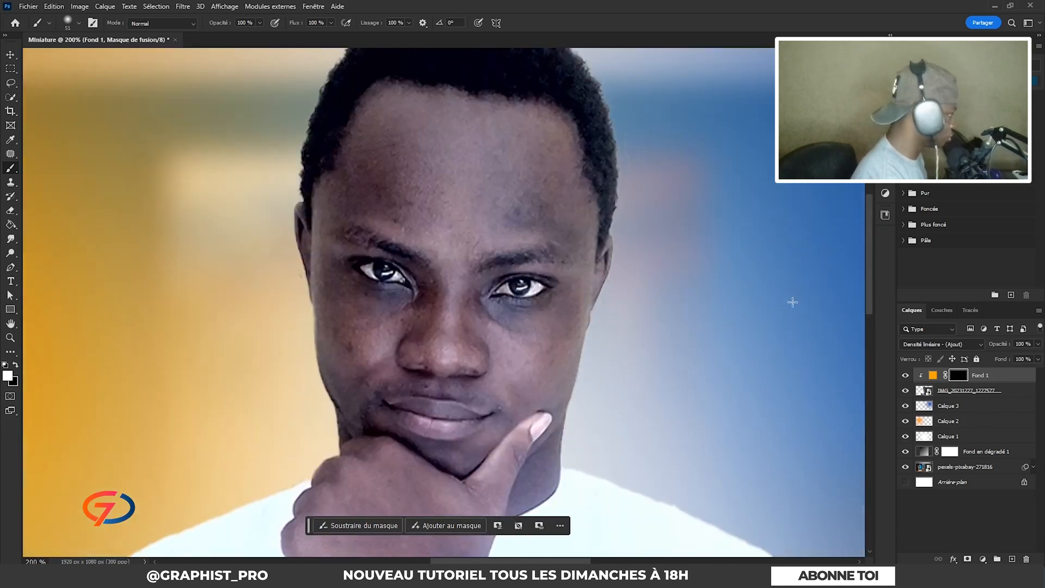
# Duplicate the orange fill layer as a blue copy clipped to the portrait, and hide the copy.
pyautogui.click(1012, 380)
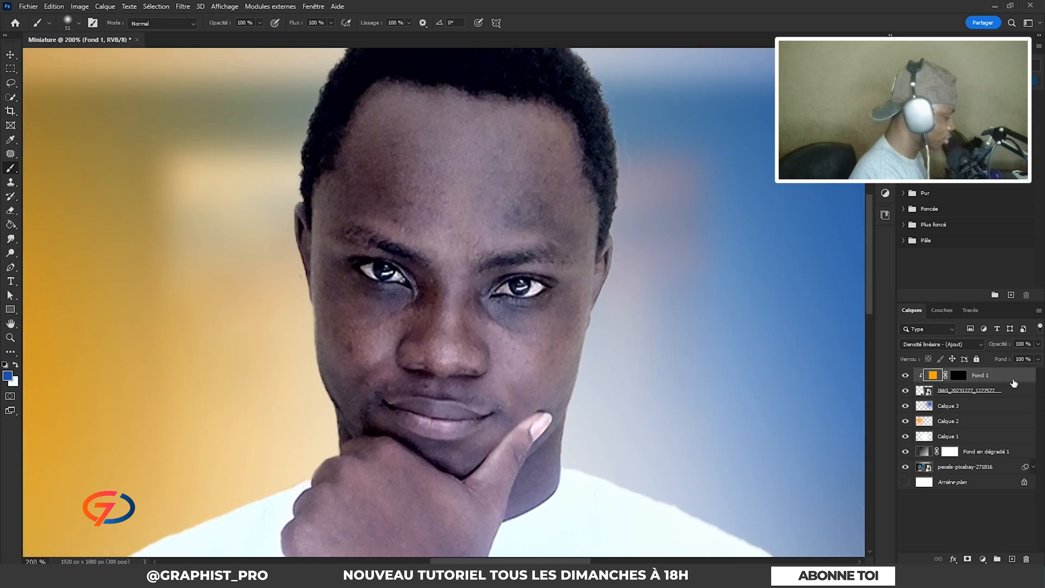
pyautogui.hotkey('ctrl', 'j')
pyautogui.keyDown('alt'); pyautogui.click(1000, 382); pyautogui.keyUp('alt')
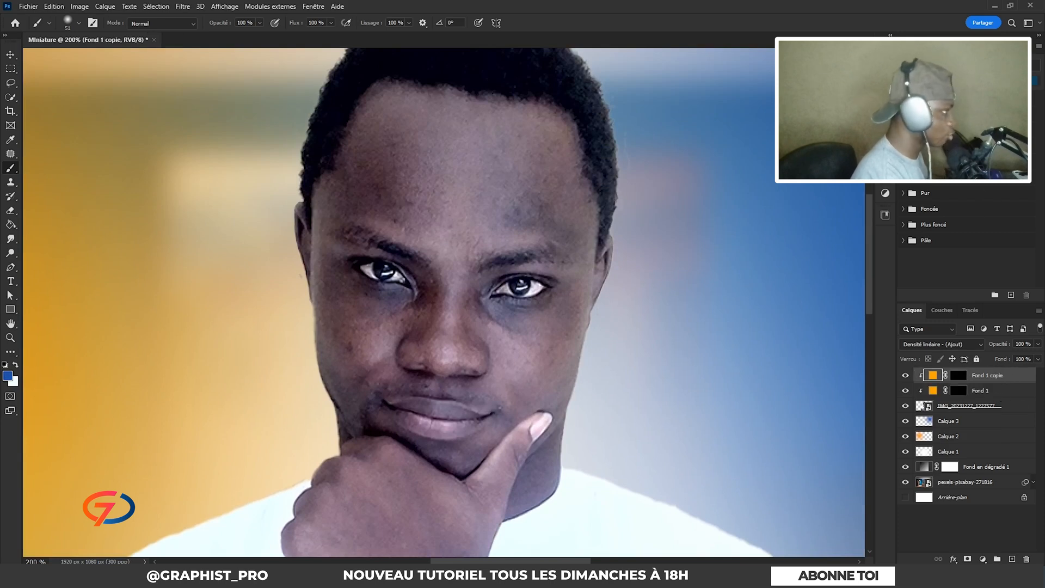
pyautogui.click(904, 374)
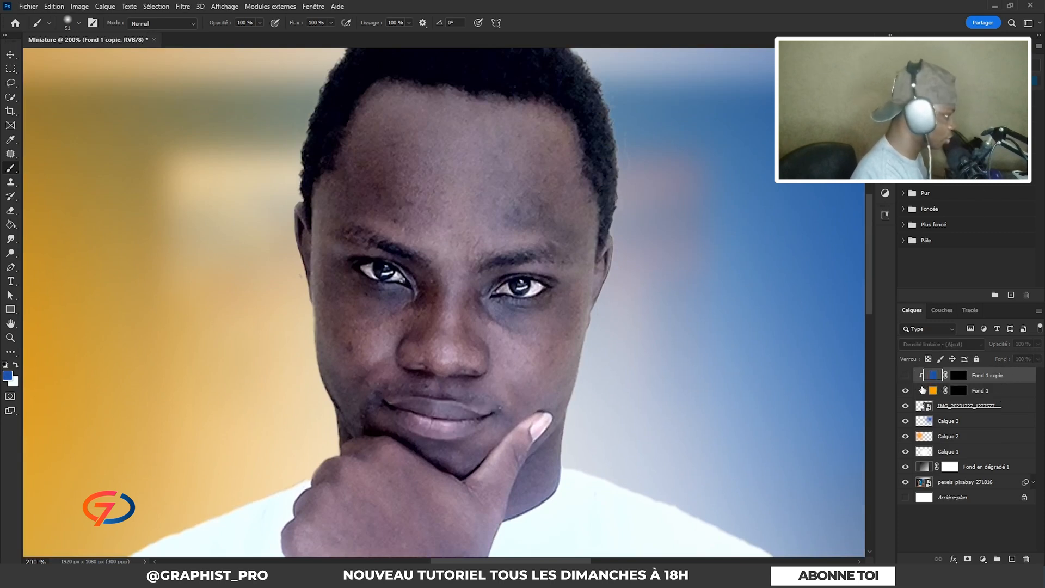
# Paint an orange glow along the left edge of the portrait's face on the orange fill's mask with a 157 px soft white brush.
pyautogui.click(987, 391)
pyautogui.scroll(-1, 493, 286)
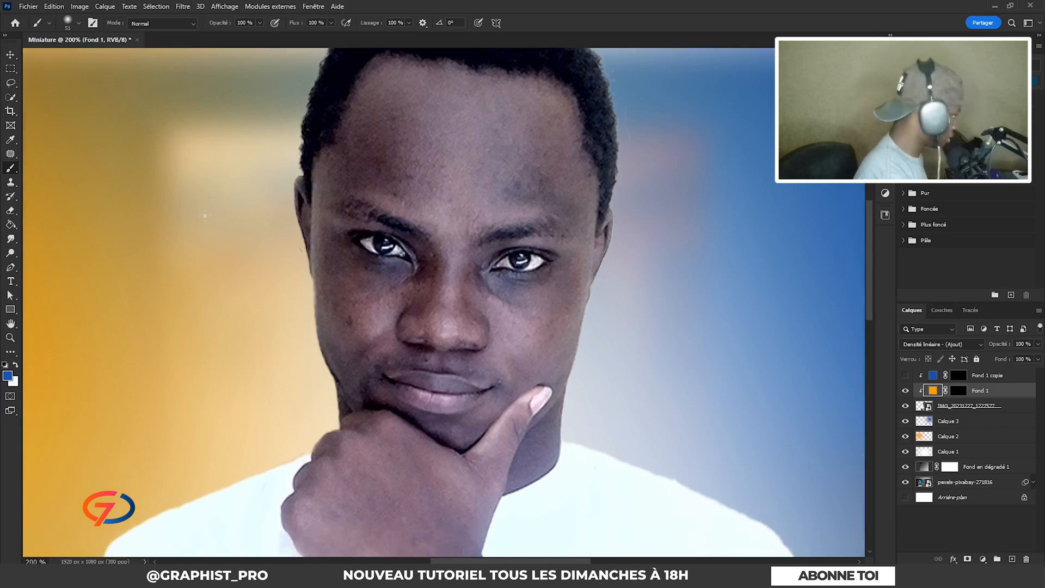
pyautogui.moveTo(443, 243); pyautogui.dragTo(499, 255)
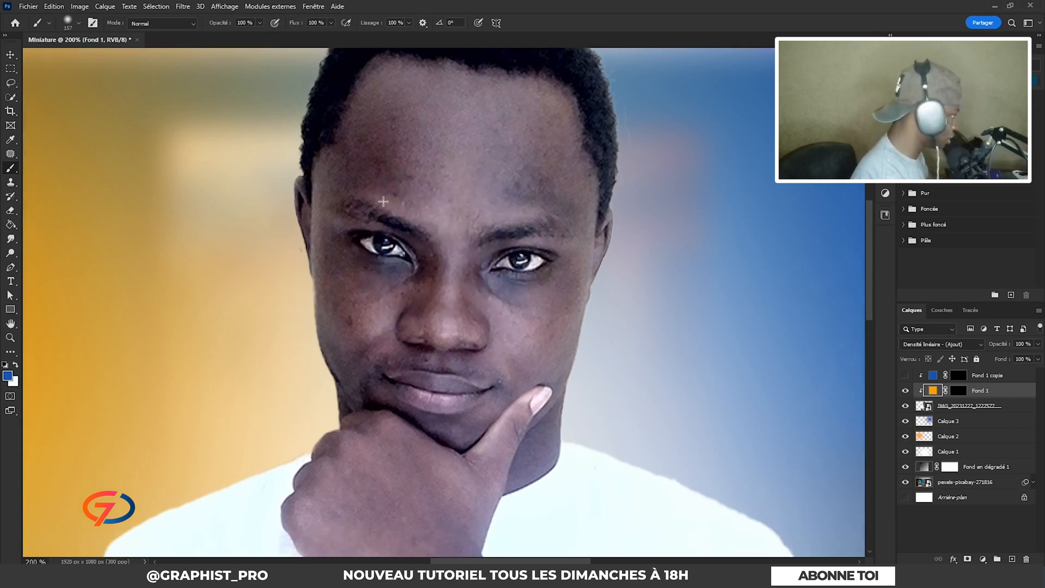
pyautogui.scroll(-1, 382, 201)
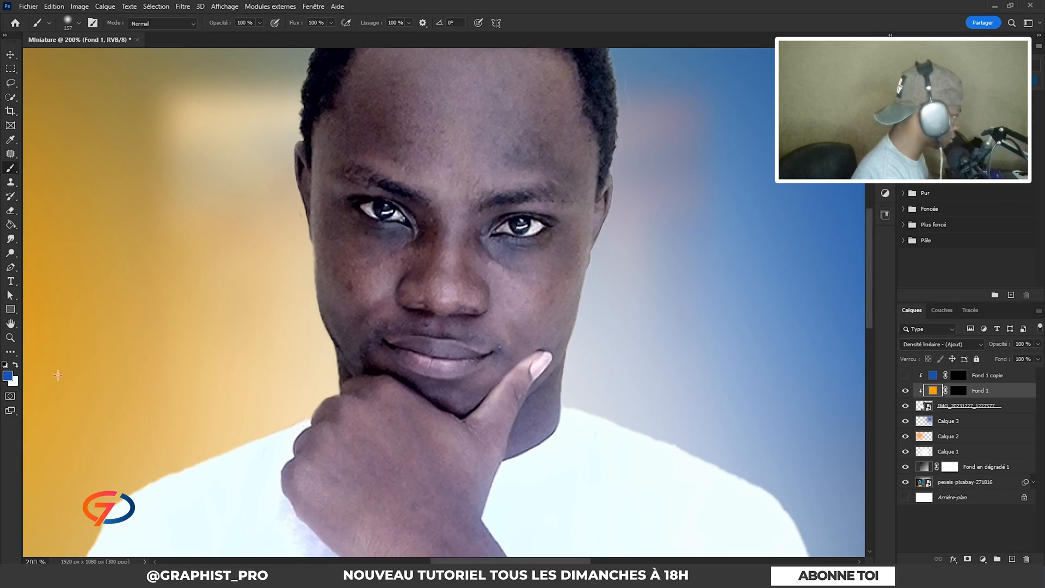
pyautogui.click(958, 391)
pyautogui.scroll(5, 271, 219)
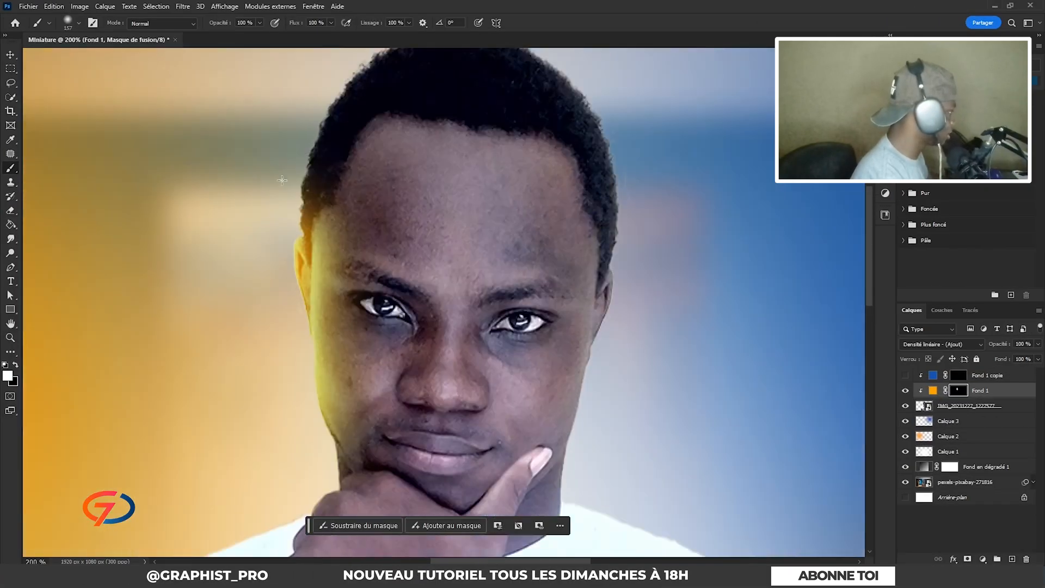
pyautogui.scroll(1, 230, 206)
# Reduce the orange fill layer's opacity to 73 % and extend its glow along the left side of the head.
pyautogui.click(1037, 344)
pyautogui.moveTo(1037, 358); pyautogui.dragTo(1023, 359)
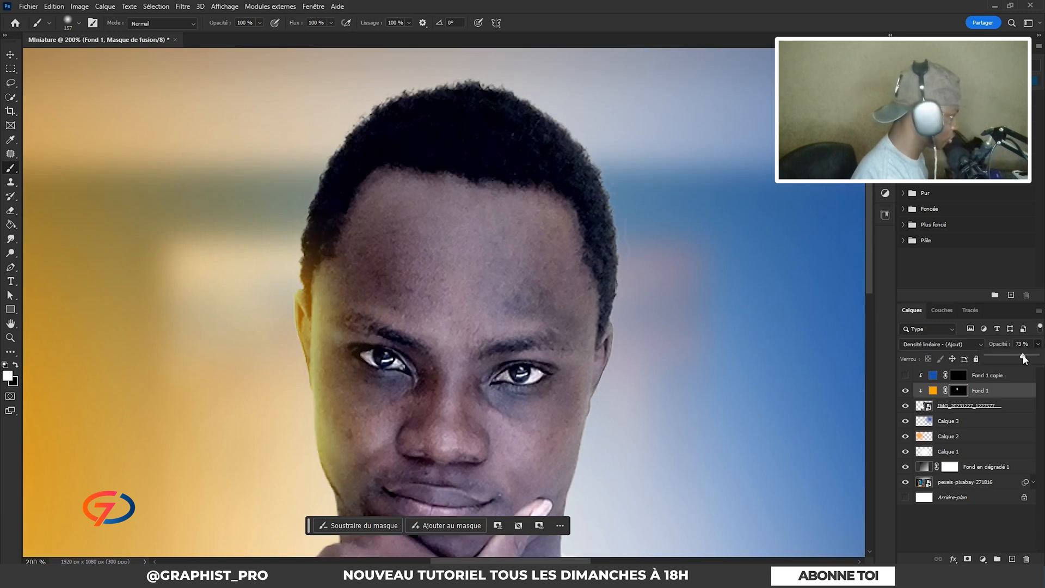
pyautogui.scroll(1, 234, 250)
pyautogui.scroll(1, 266, 195)
pyautogui.scroll(-6, 123, 335)
pyautogui.scroll(-2, 150, 326)
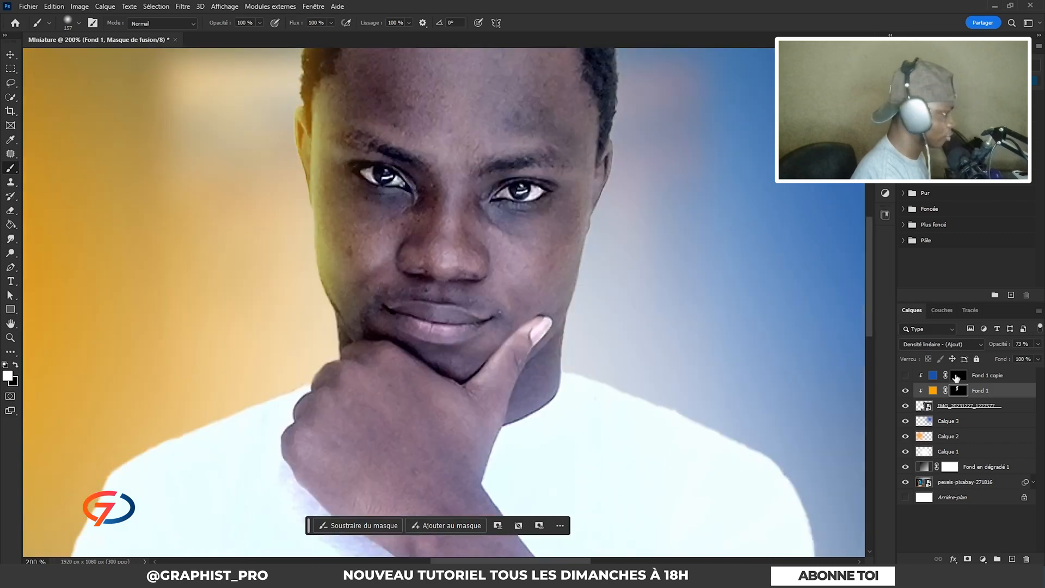
# Show the blue fill copy and paint its mask along the right edge of the portrait's hair and face.
pyautogui.click(956, 376)
pyautogui.click(903, 374)
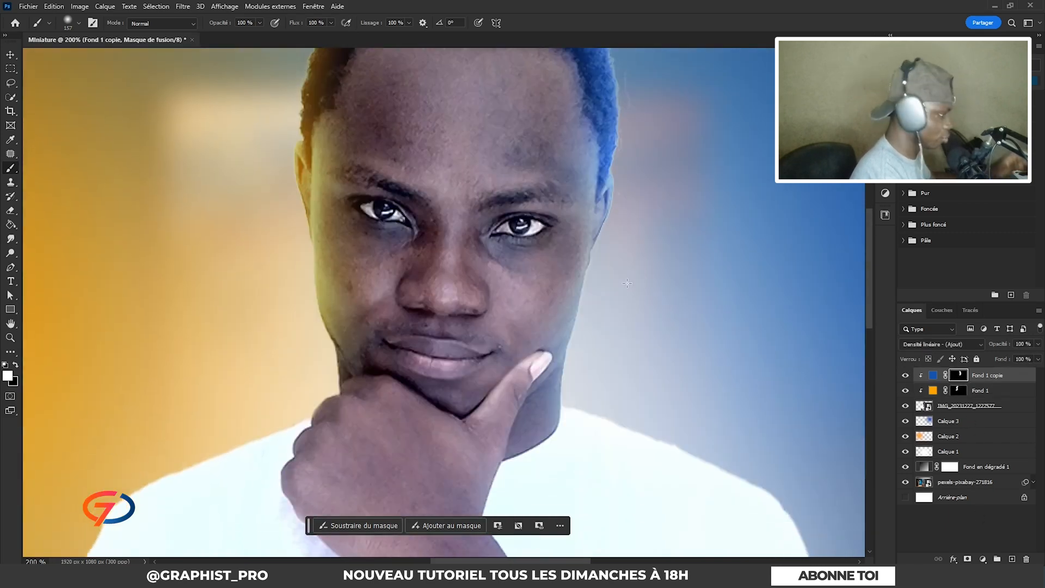
pyautogui.moveTo(616, 234); pyautogui.dragTo(601, 299)
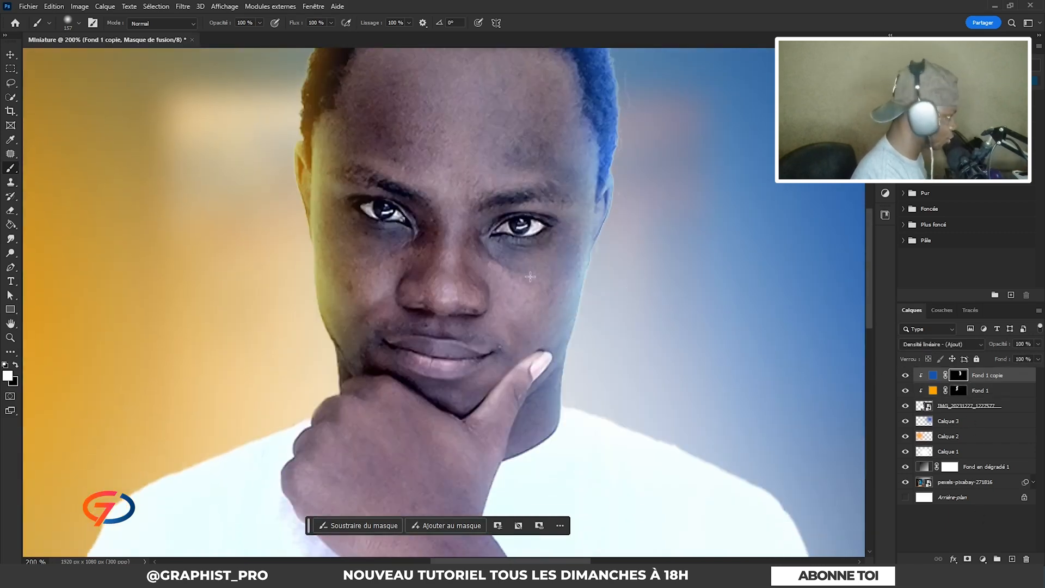
pyautogui.scroll(1, 530, 276)
pyautogui.scroll(-2, 720, 280)
# Extend the blue glow down the right edge of the portrait's sleeve and bent arm to the elbow.
pyautogui.scroll(-5, 719, 281)
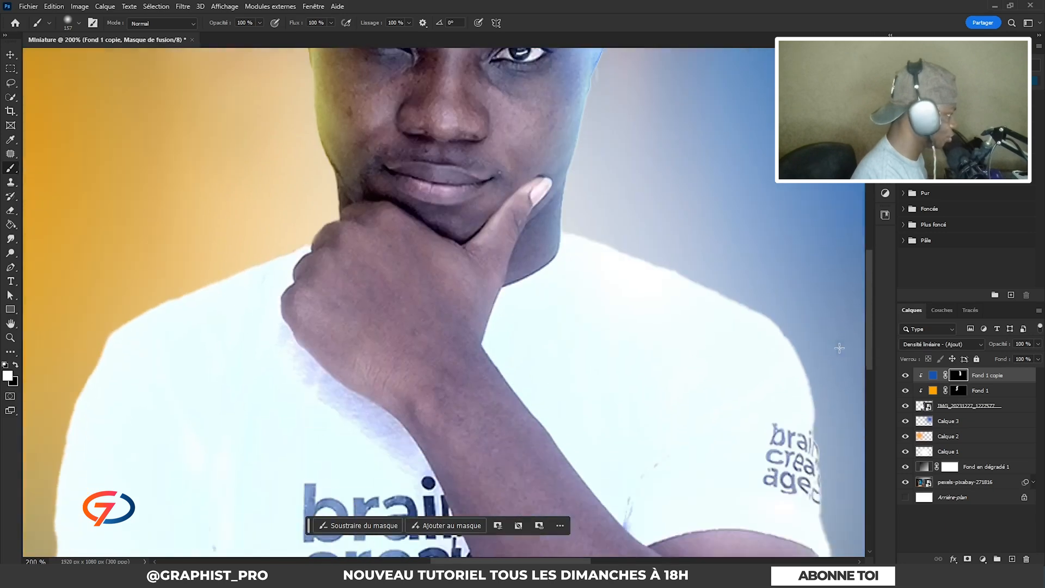
pyautogui.scroll(-5, 831, 412)
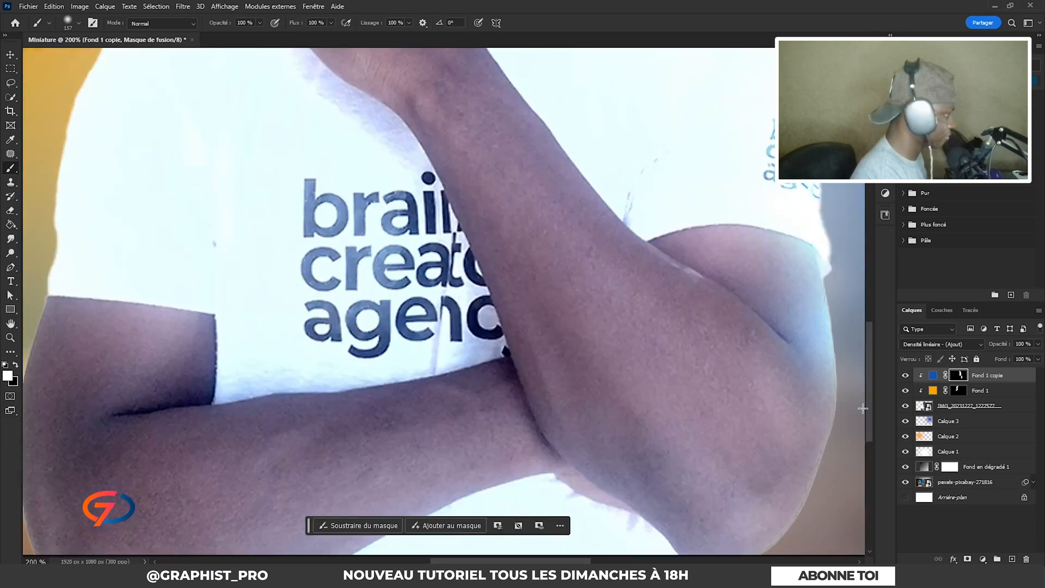
pyautogui.scroll(-3, 842, 362)
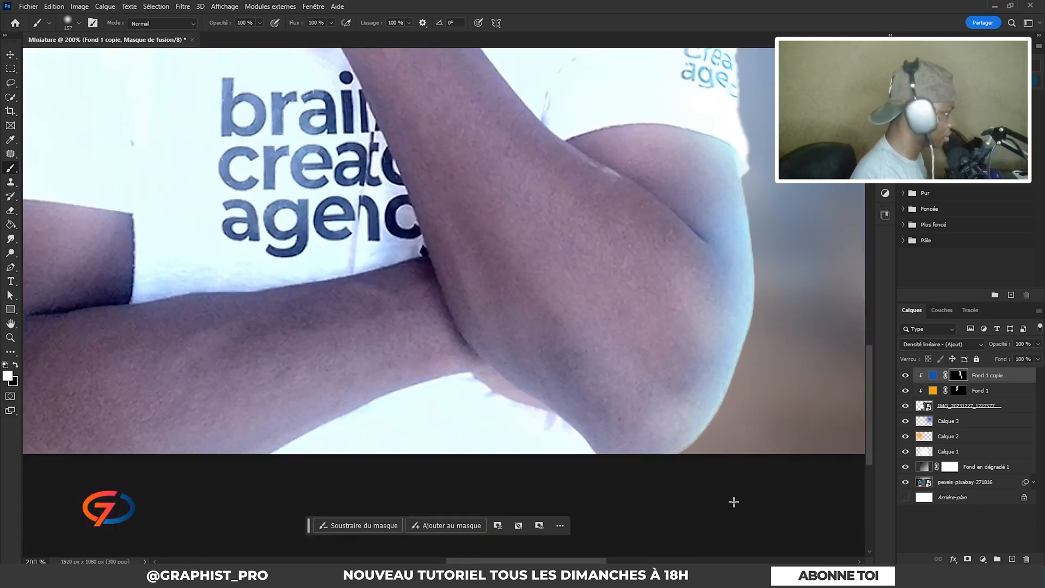
pyautogui.scroll(-1, 789, 468)
# Paint the orange glow on the orange fill's mask around the lower left side of the portrait's arms.
pyautogui.click(961, 394)
pyautogui.scroll(-3, 545, 407)
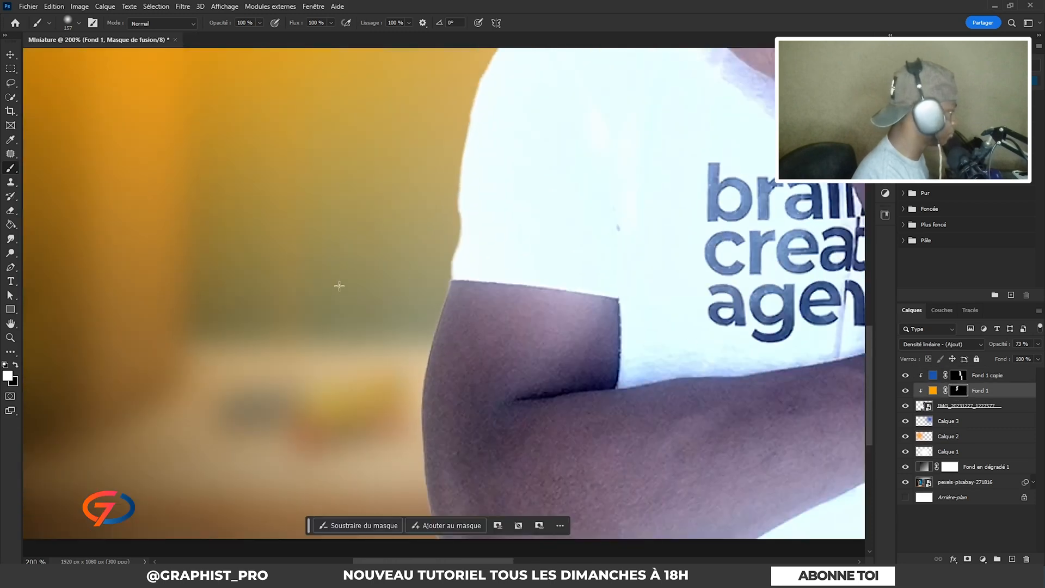
pyautogui.scroll(1, 686, 128)
# Group the portrait layer together with its clipped orange and blue fill layers.
pyautogui.press('v')
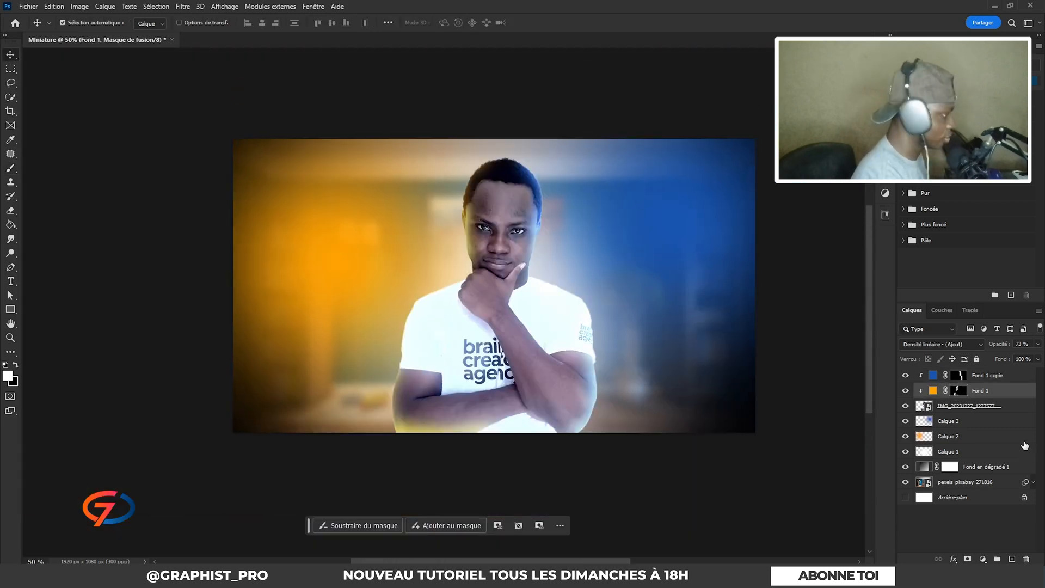
pyautogui.click(1010, 376)
pyautogui.keyDown('shift'); pyautogui.click(1009, 409); pyautogui.keyUp('shift')
pyautogui.hotkey('ctrl', 'g')
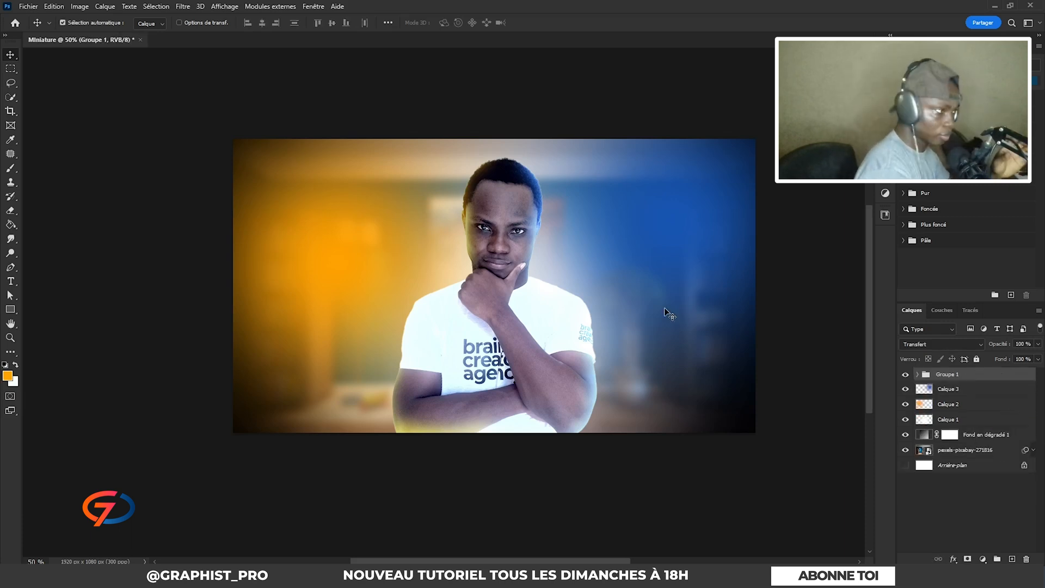
# Place the "Particles free video background" image across the whole canvas and move its layer beneath the portrait group.
pyautogui.hotkey('ctrl', 't')
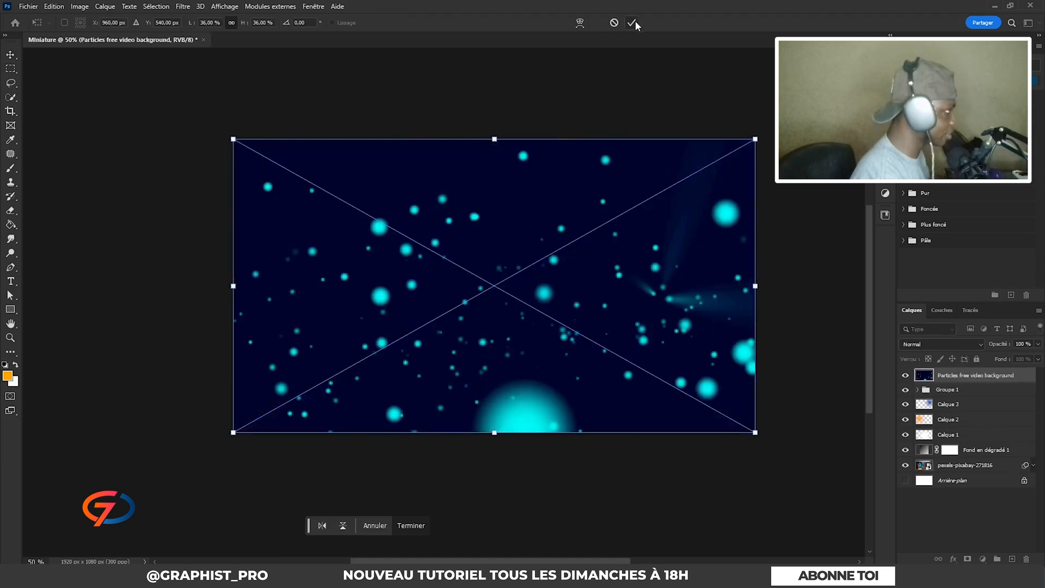
pyautogui.click(631, 23)
pyautogui.moveTo(958, 375); pyautogui.dragTo(959, 397)
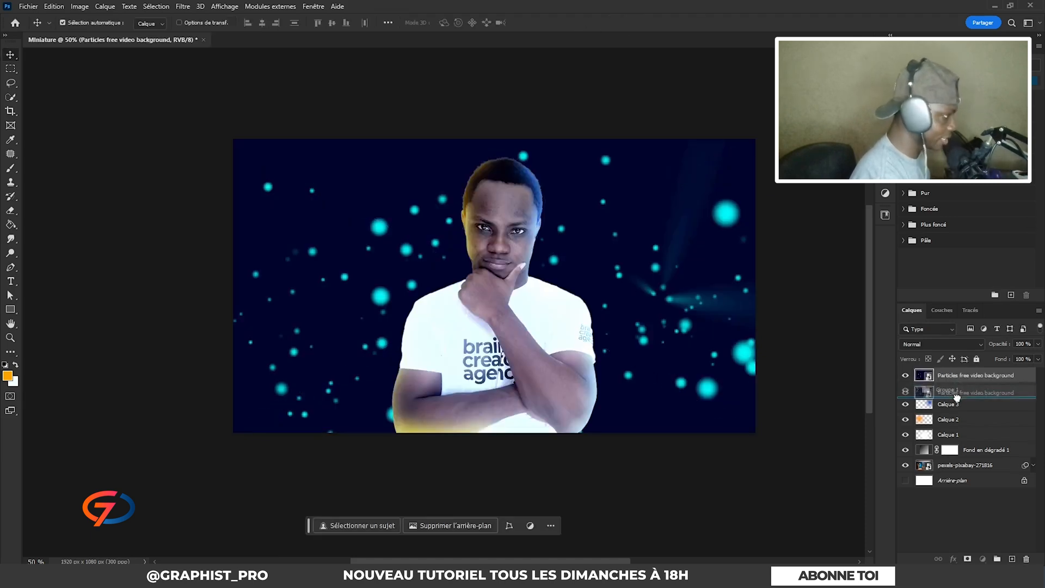
# Set the particle layer's blend mode to Superposition and scale it up around its centre beyond the canvas edges.
pyautogui.click(953, 345)
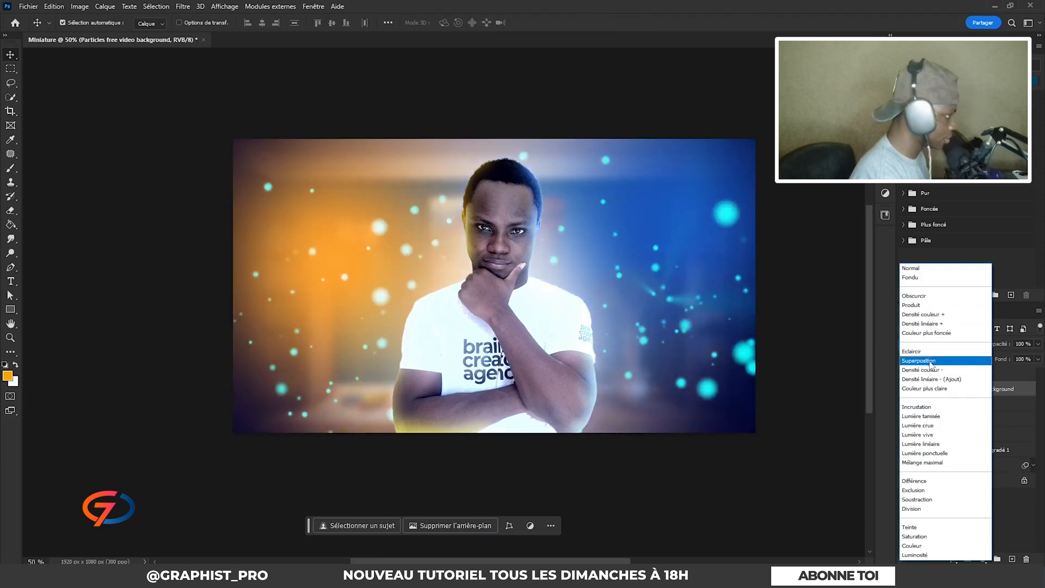
pyautogui.click(931, 362)
pyautogui.hotkey('ctrl', 't')
pyautogui.moveTo(755, 286); pyautogui.dragTo(814, 285)
pyautogui.click(632, 23)
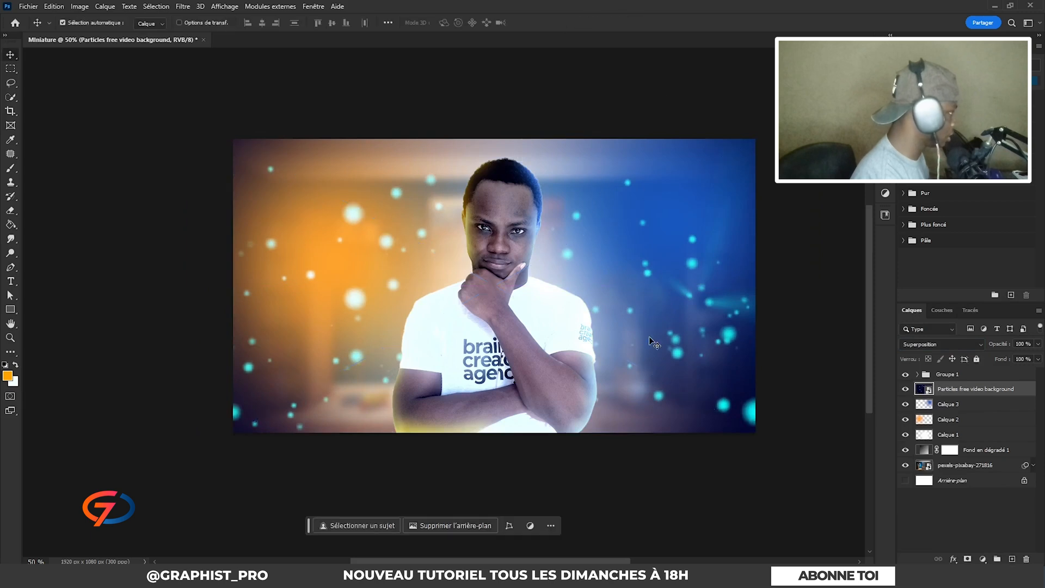
# Apply a Flou directionnel smart filter to the particle layer, adjusting its strength.
pyautogui.click(183, 6)
pyautogui.moveTo(209, 177)
pyautogui.click(351, 212)
pyautogui.moveTo(484, 357); pyautogui.dragTo(494, 357)
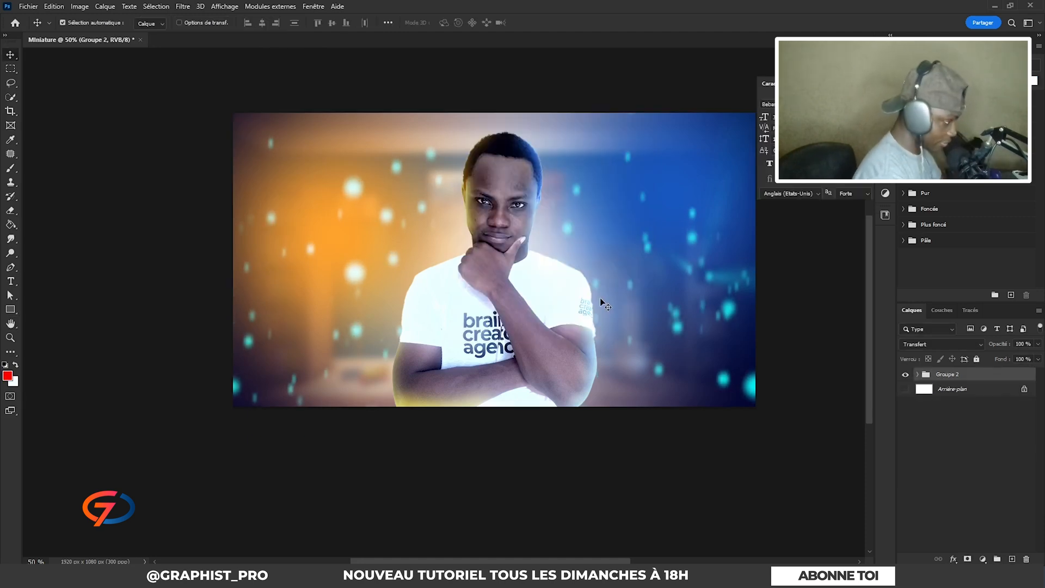
# Ungroup Groupe 2, which holds all the layers above the background.
pyautogui.rightClick(961, 374)
pyautogui.click(838, 154)
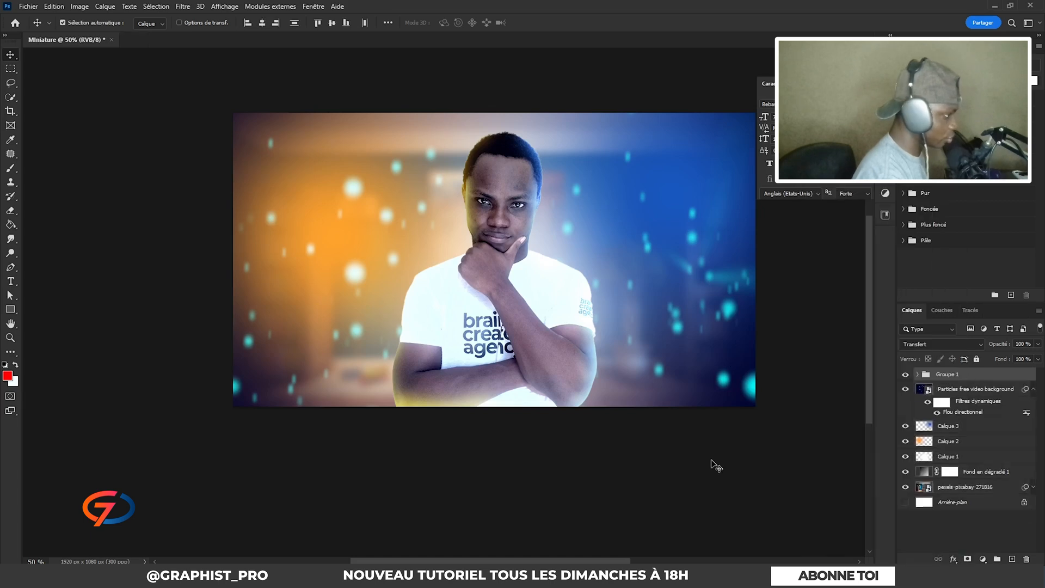
# Add the title "MINIATURE" in Bebas Neue Bold at 121 pt, beneath the particle layer and coloured black.
pyautogui.click(11, 280)
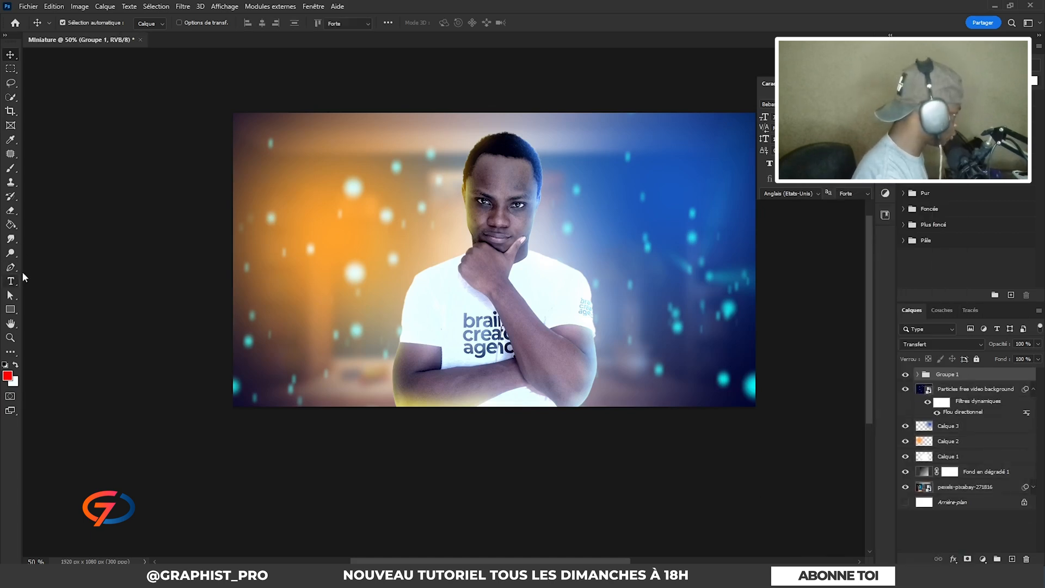
pyautogui.click(333, 256)
pyautogui.write('M')
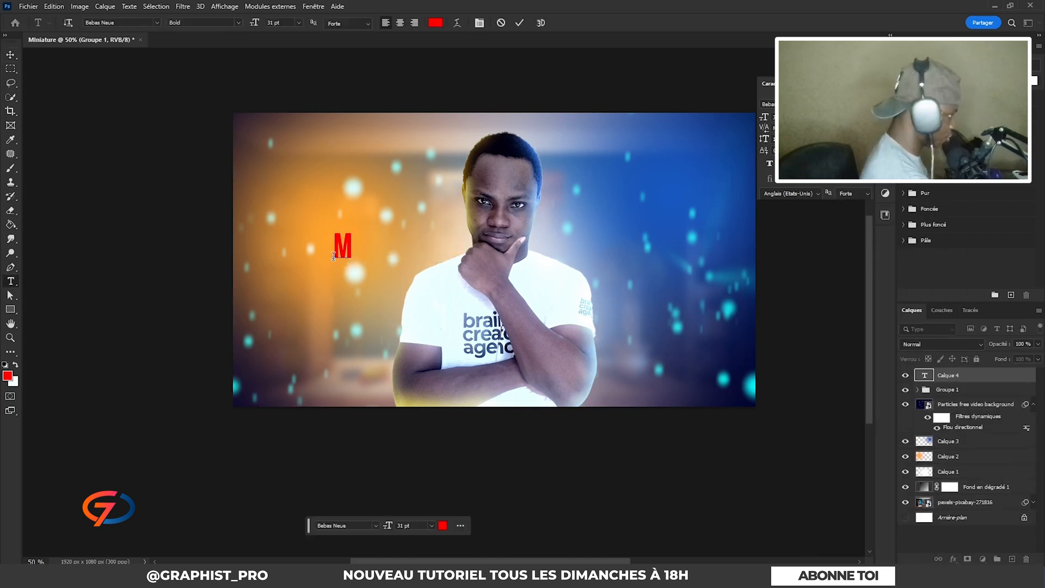
pyautogui.write('INIATU')
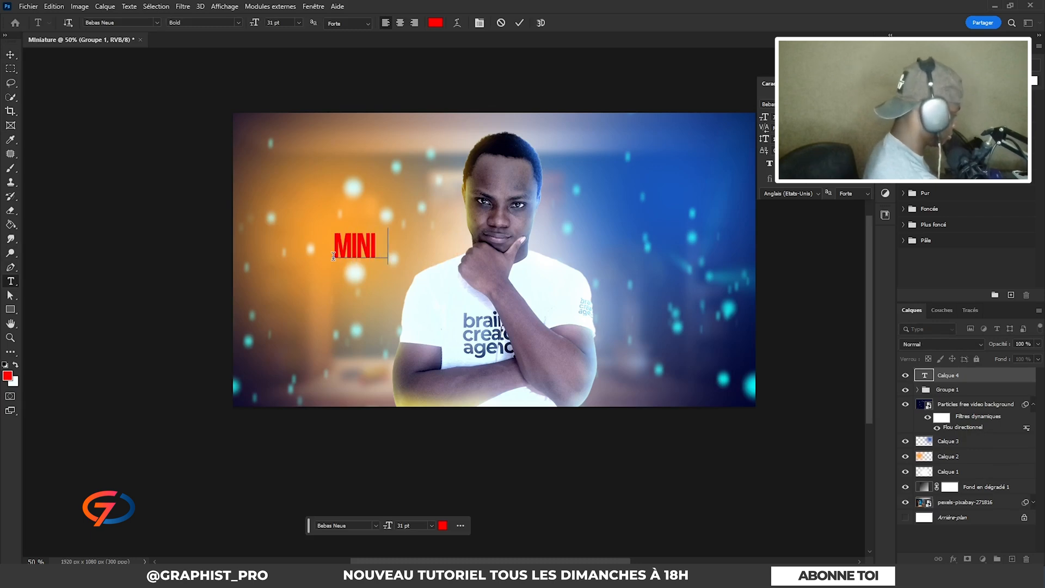
pyautogui.write('RE')
pyautogui.hotkey('ctrl', 'a')
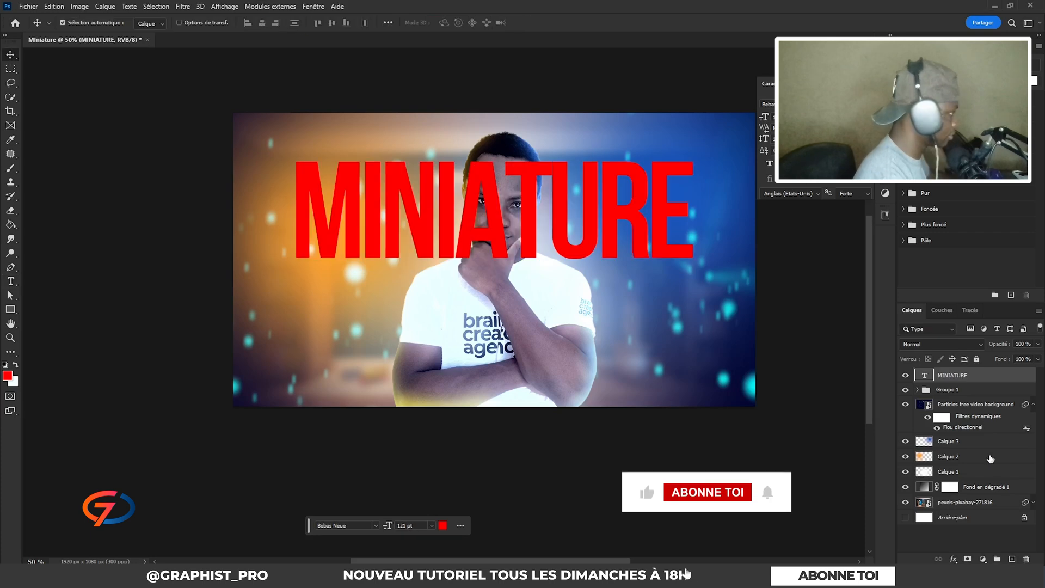
pyautogui.moveTo(953, 374); pyautogui.dragTo(978, 484)
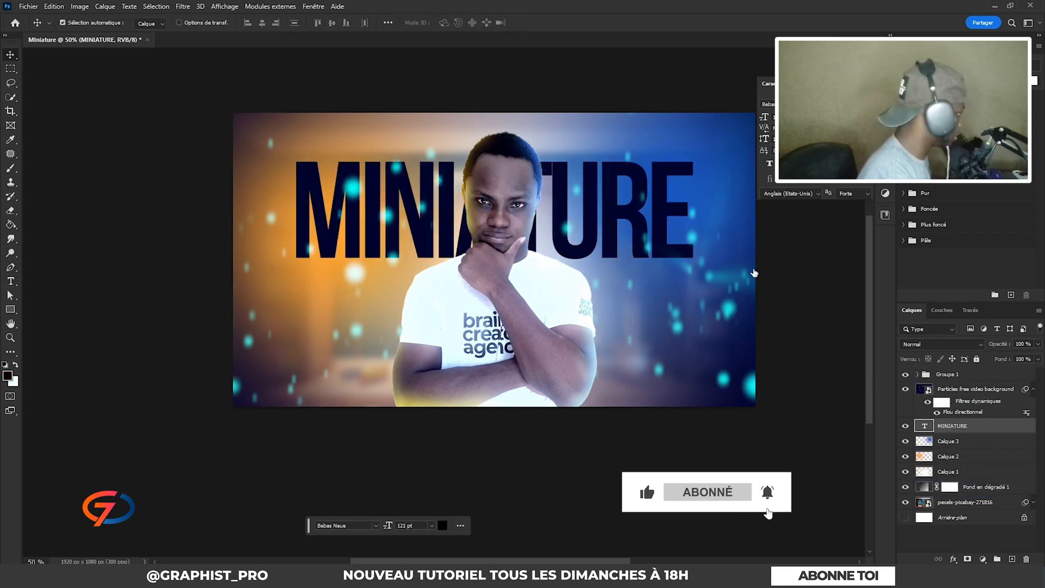
# Give the MINIATURE title a white Contour layer style positioned outside and reduce its size to a thin outline.
pyautogui.moveTo(604, 148); pyautogui.dragTo(780, 152)
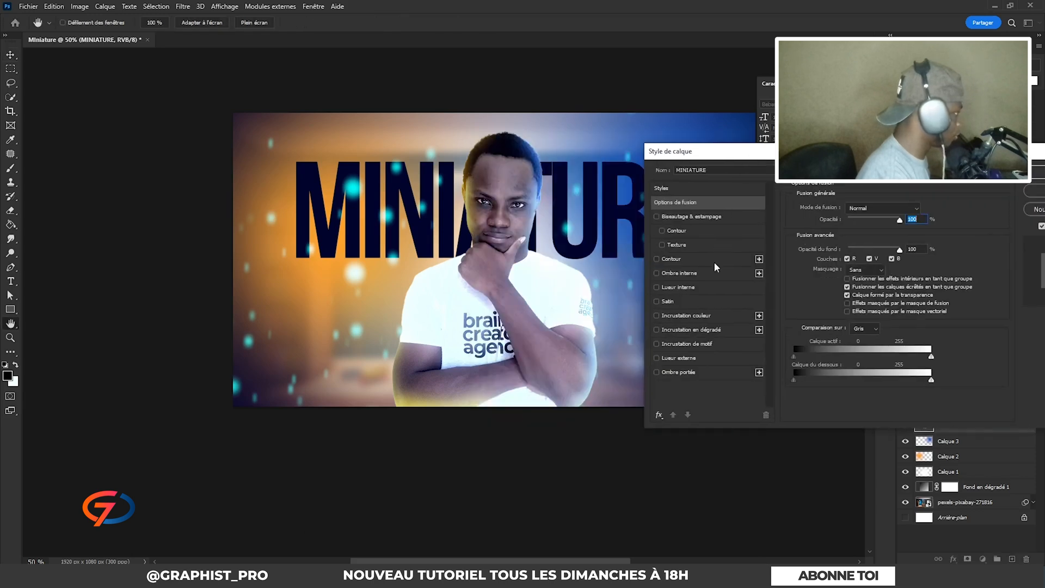
pyautogui.click(657, 259)
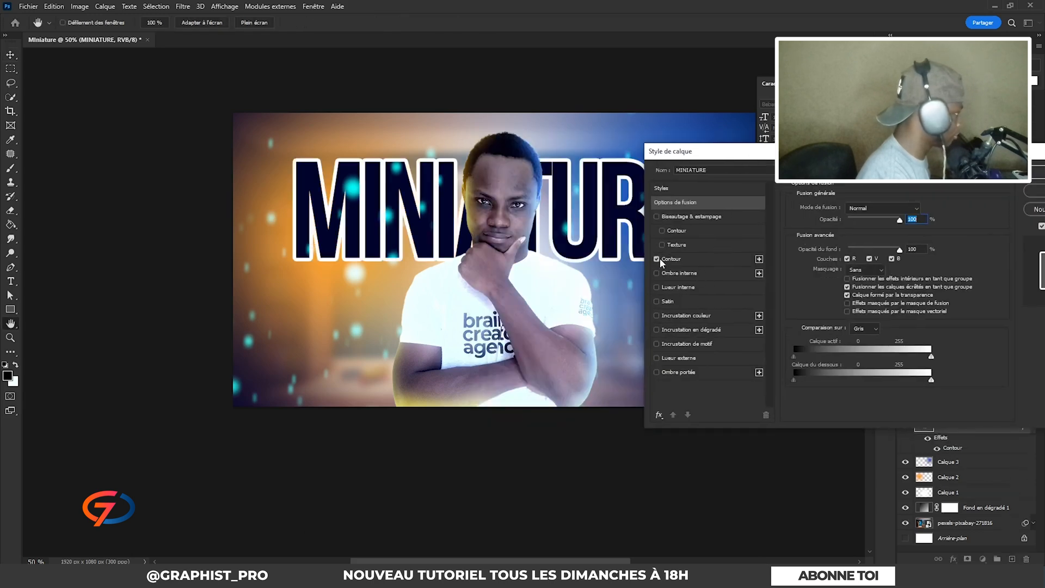
pyautogui.click(661, 260)
pyautogui.moveTo(821, 152); pyautogui.dragTo(783, 136)
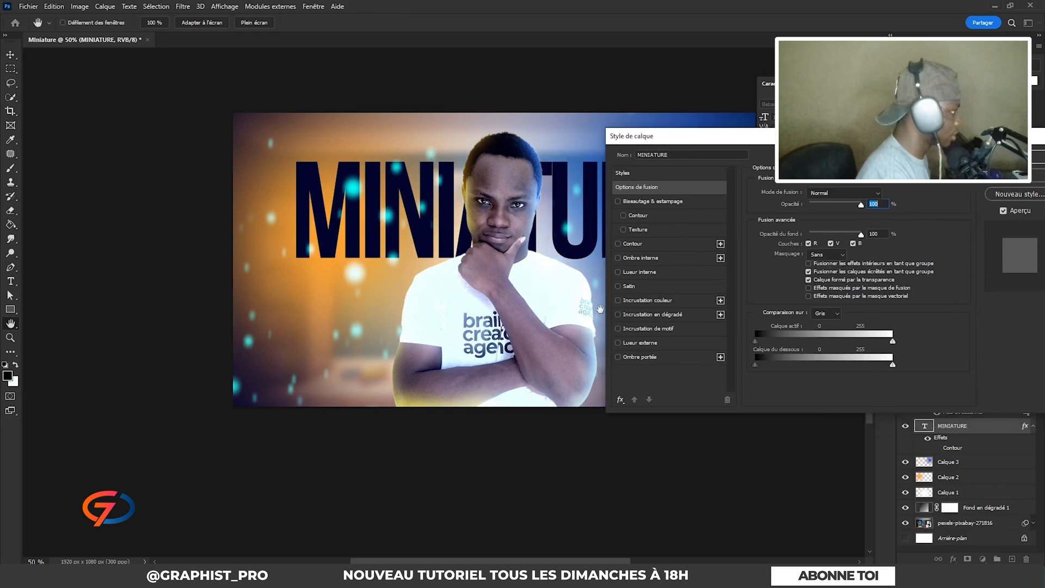
pyautogui.click(637, 244)
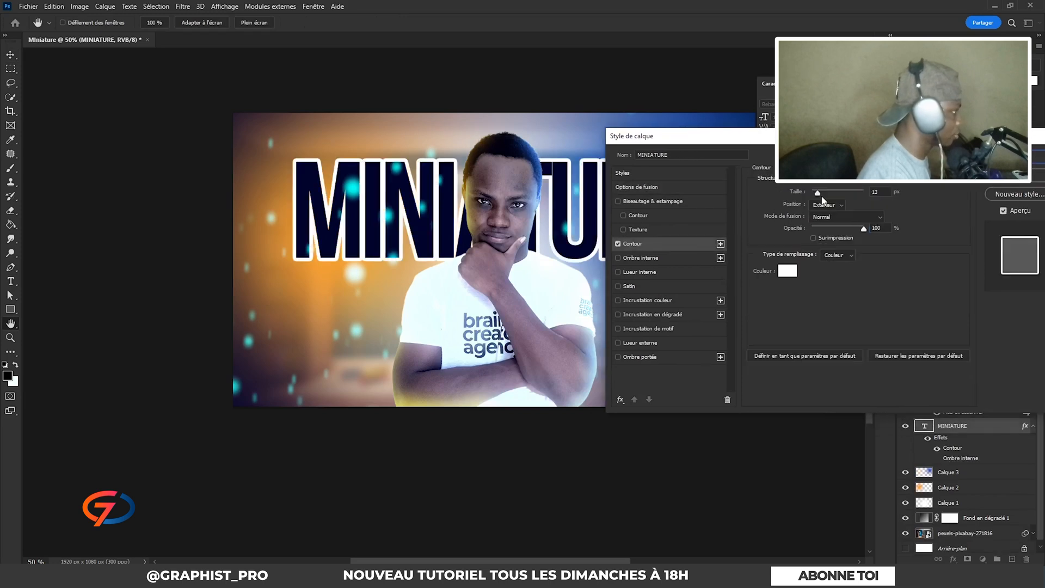
pyautogui.moveTo(819, 195); pyautogui.dragTo(811, 195)
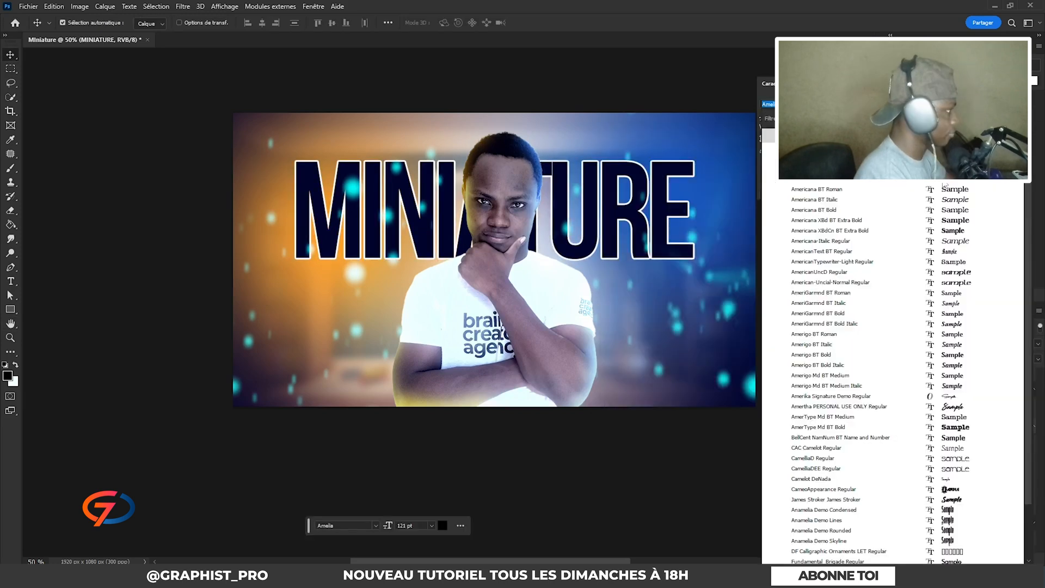
# Change the MINIATURE title's font to American Captain at 133.1 pt and fill the text with orange.
pyautogui.click(944, 182)
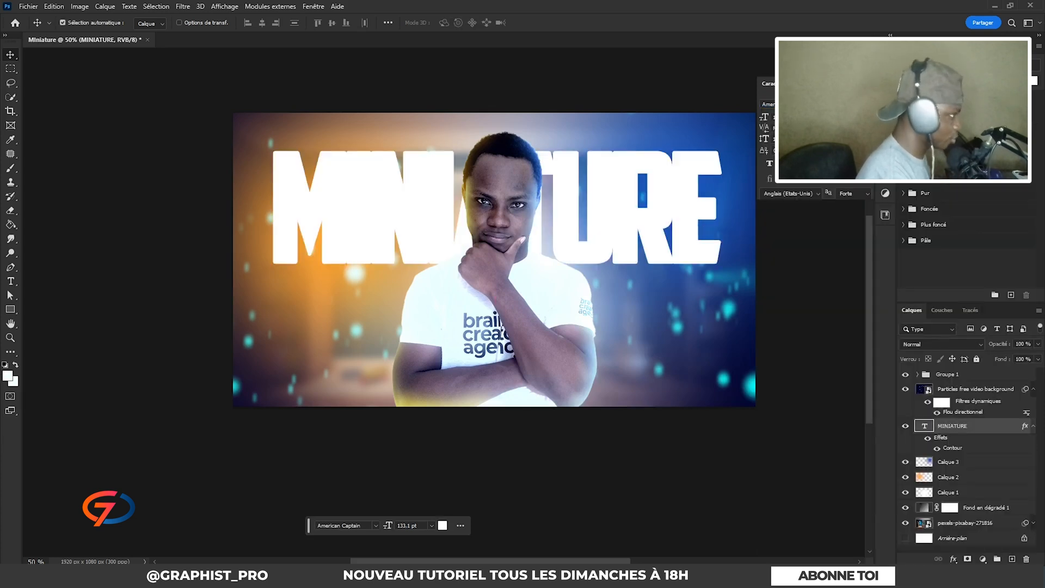
pyautogui.hotkey('alt', 'BackSpace')
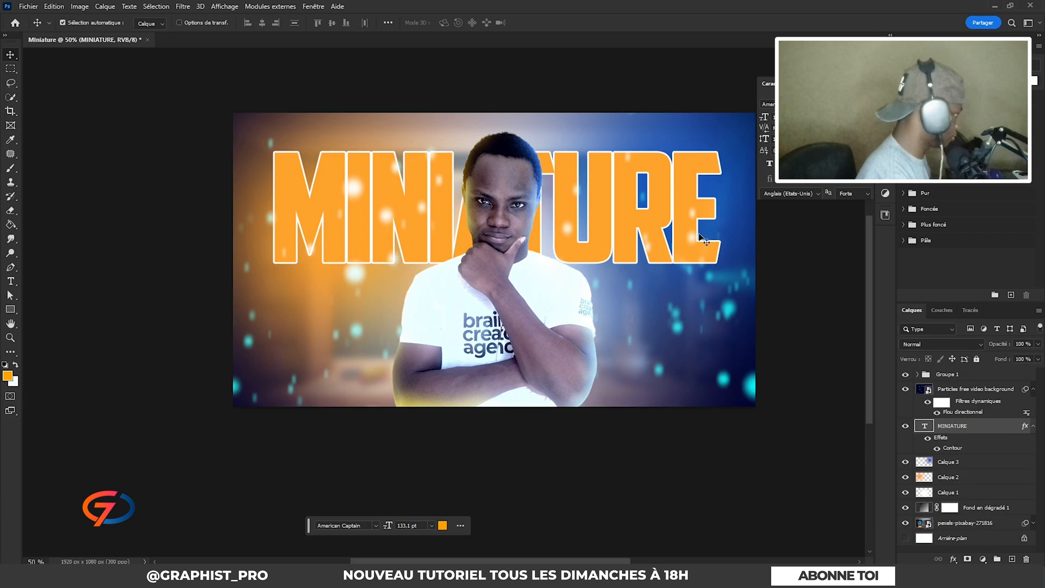
# Collapse the smart filter list under the Particles free video background layer.
pyautogui.click(675, 210)
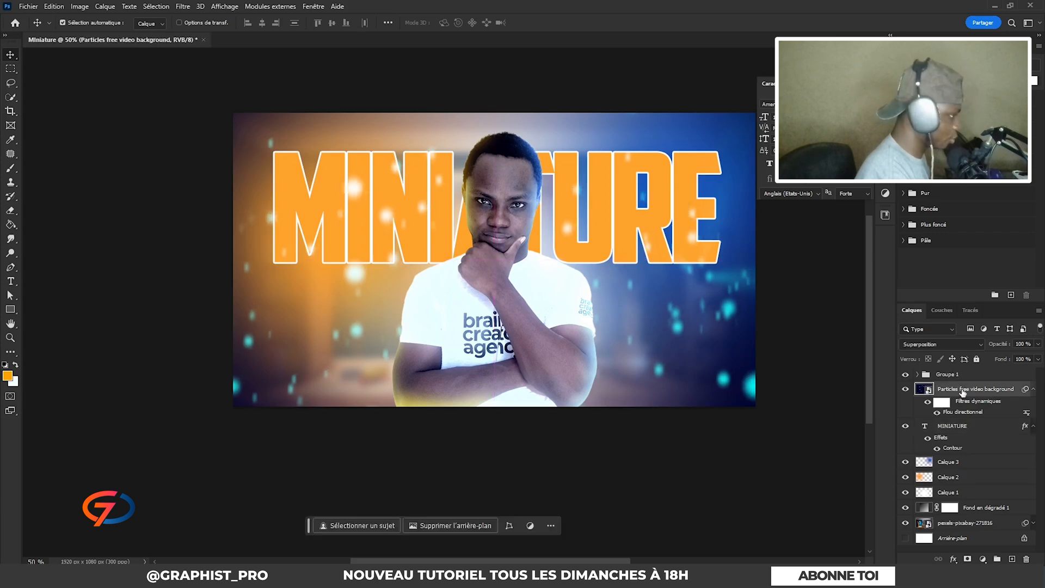
pyautogui.click(1033, 389)
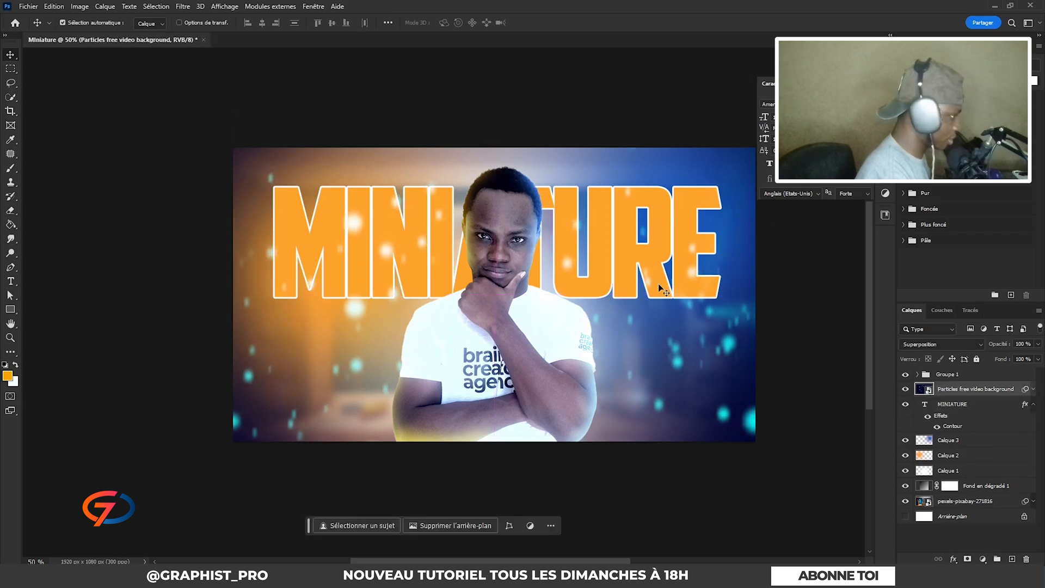
pyautogui.scroll(-1, 654, 260)
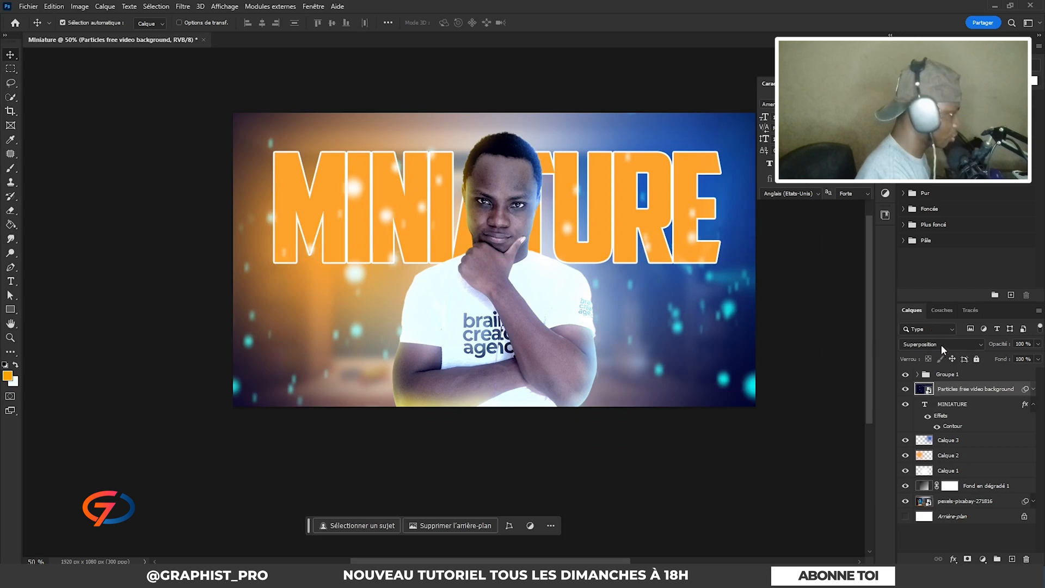
pyautogui.scroll(-1, 1010, 398)
# Add Ombre portée and Incrustation de motif effects to the MINIATURE title's layer style.
pyautogui.click(989, 415)
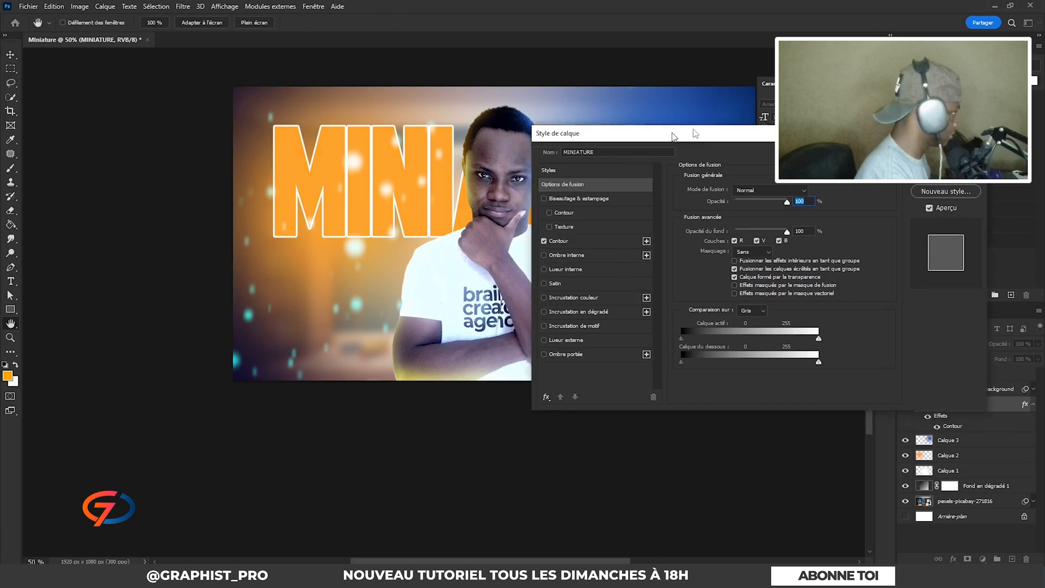
pyautogui.moveTo(620, 147); pyautogui.dragTo(531, 169)
pyautogui.press('Return')
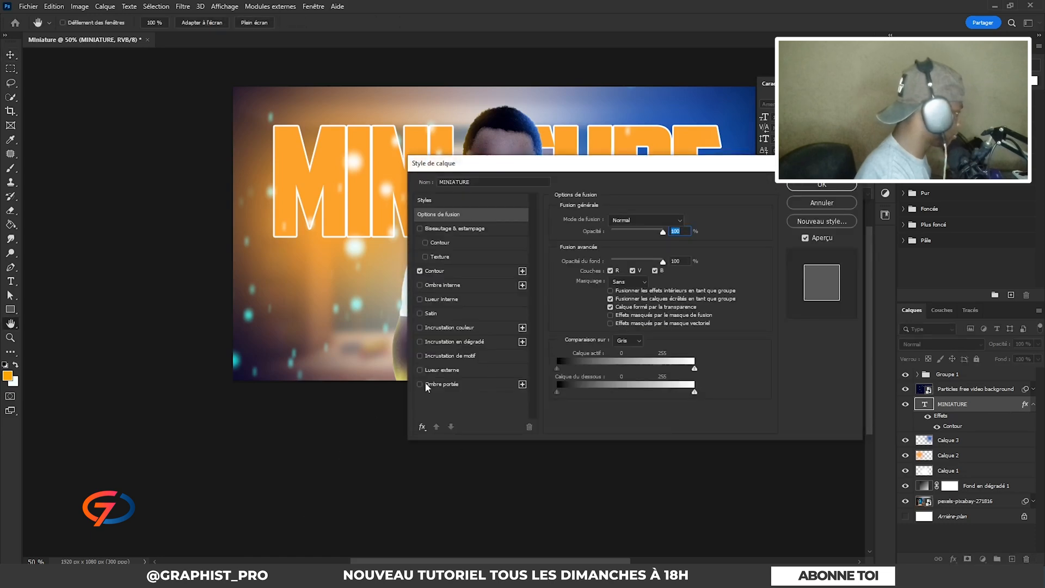
pyautogui.click(428, 384)
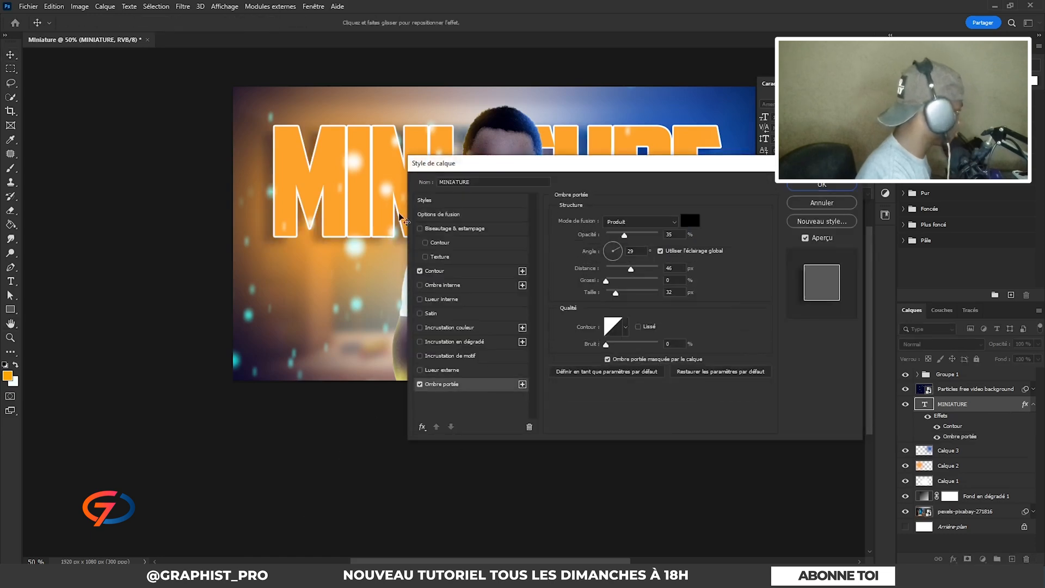
pyautogui.click(868, 206)
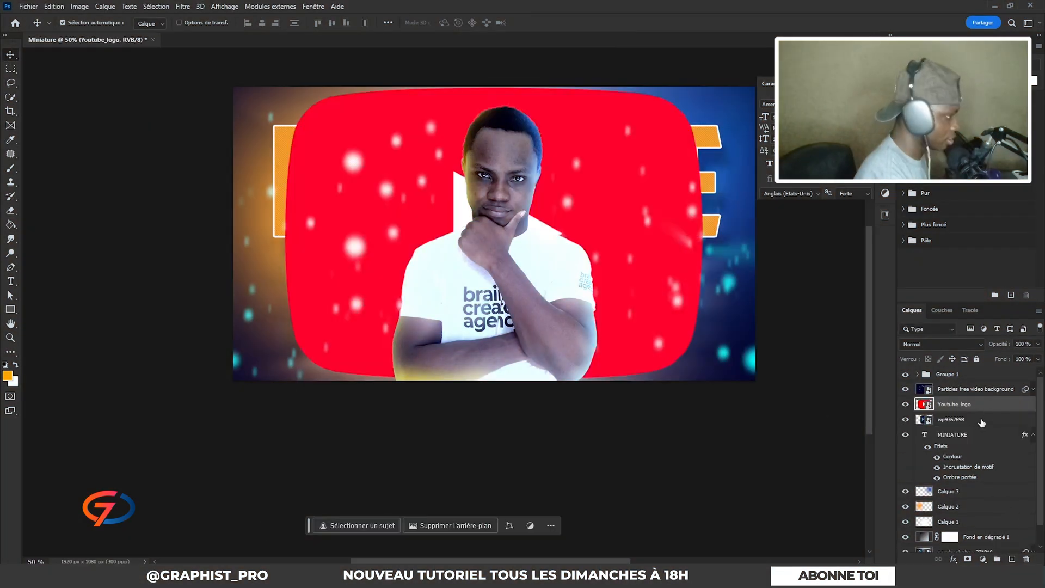
# Move the Youtube_logo and wp9367698 layers together above Groupe 1 in the layer stack.
pyautogui.keyDown('ctrl'); pyautogui.click(981, 420); pyautogui.keyUp('ctrl')
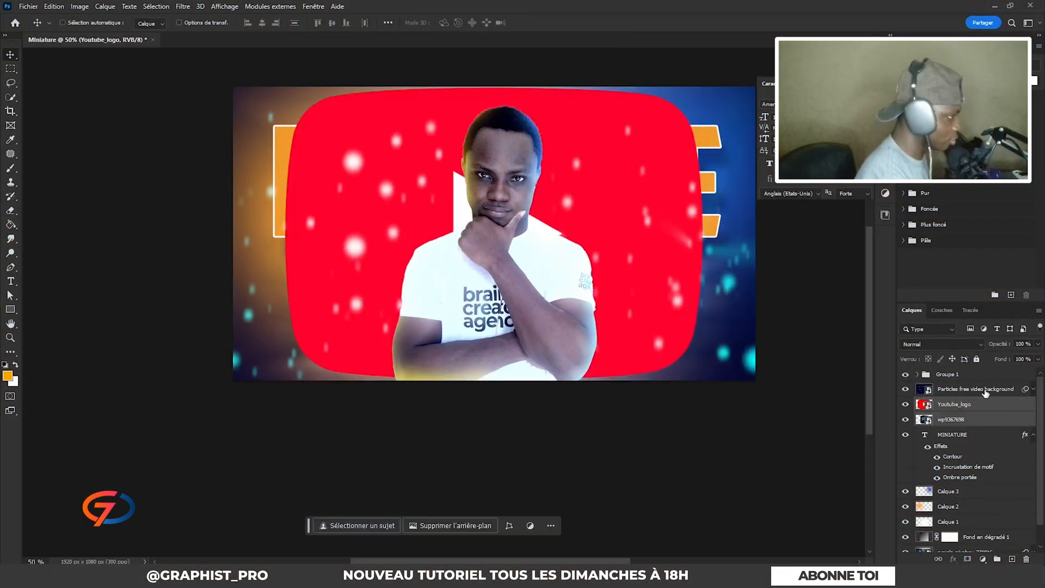
pyautogui.moveTo(981, 416); pyautogui.dragTo(970, 369)
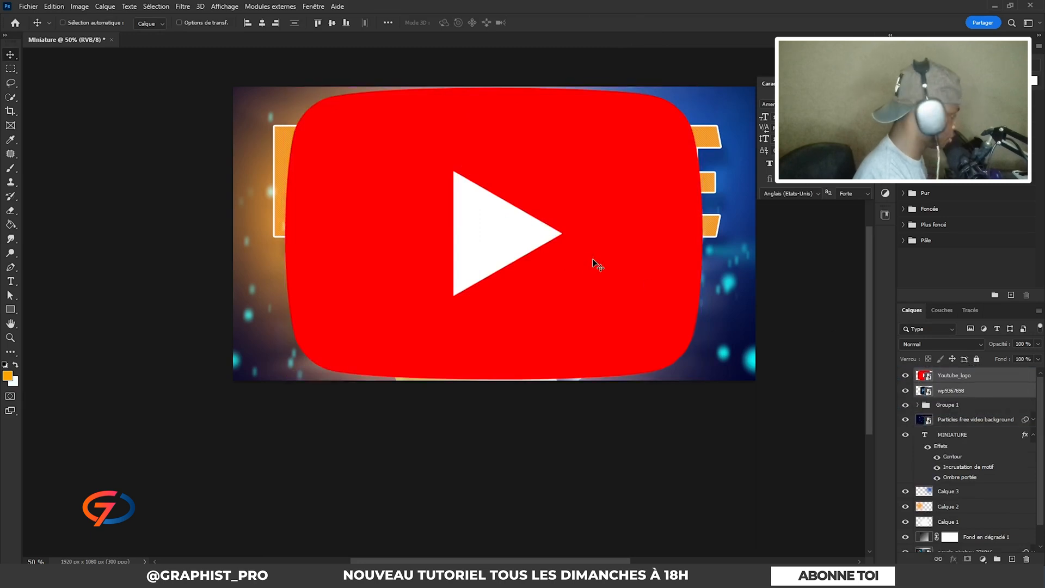
# Scale down and rotate the YouTube and Photoshop logos, and spread them with one copy of each around the portrait.
pyautogui.hotkey('ctrl', 't')
pyautogui.press('Return')
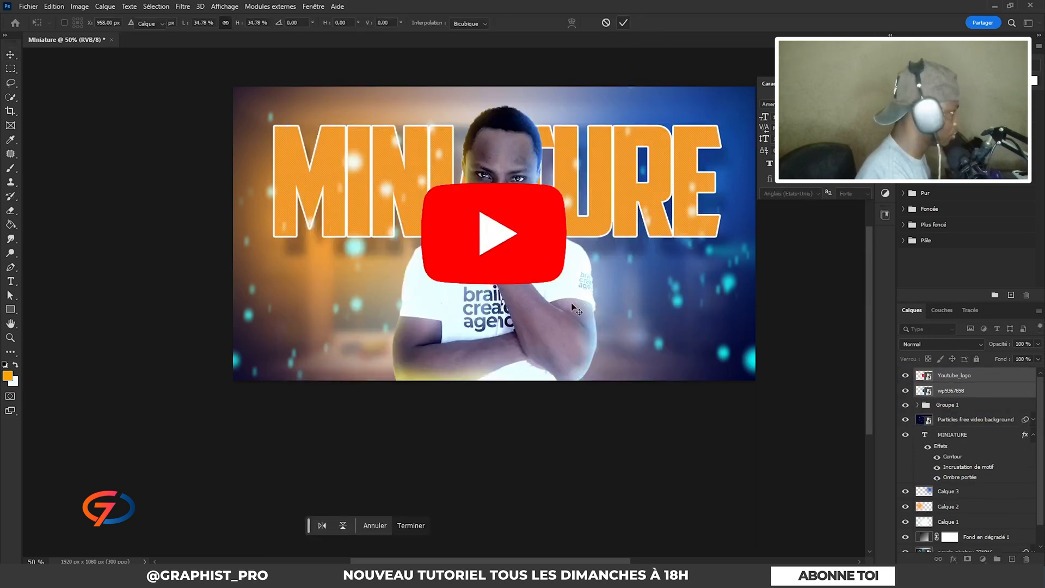
pyautogui.moveTo(575, 309); pyautogui.dragTo(381, 361)
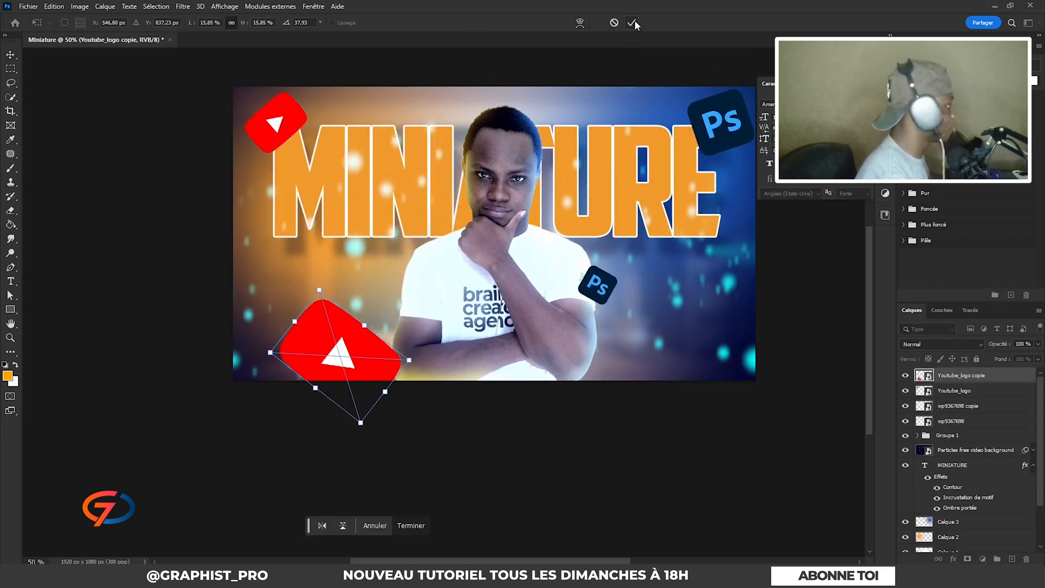
pyautogui.click(633, 23)
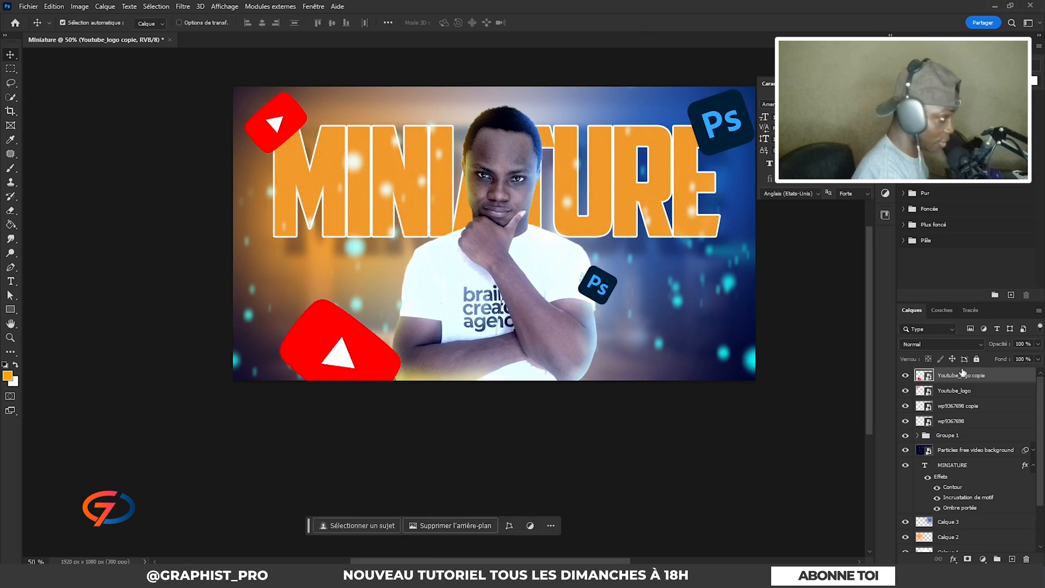
# Apply a Flou directionnel filter to the Youtube_logo copie layer with an angle of 87° and a distance of 57 pixels.
pyautogui.click(183, 6)
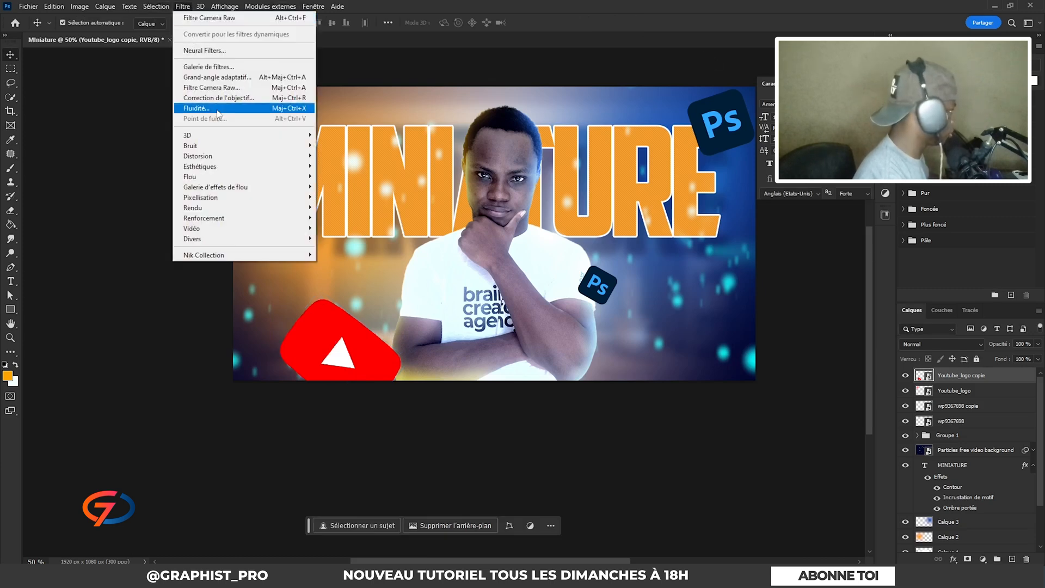
pyautogui.moveTo(190, 176)
pyautogui.click(351, 217)
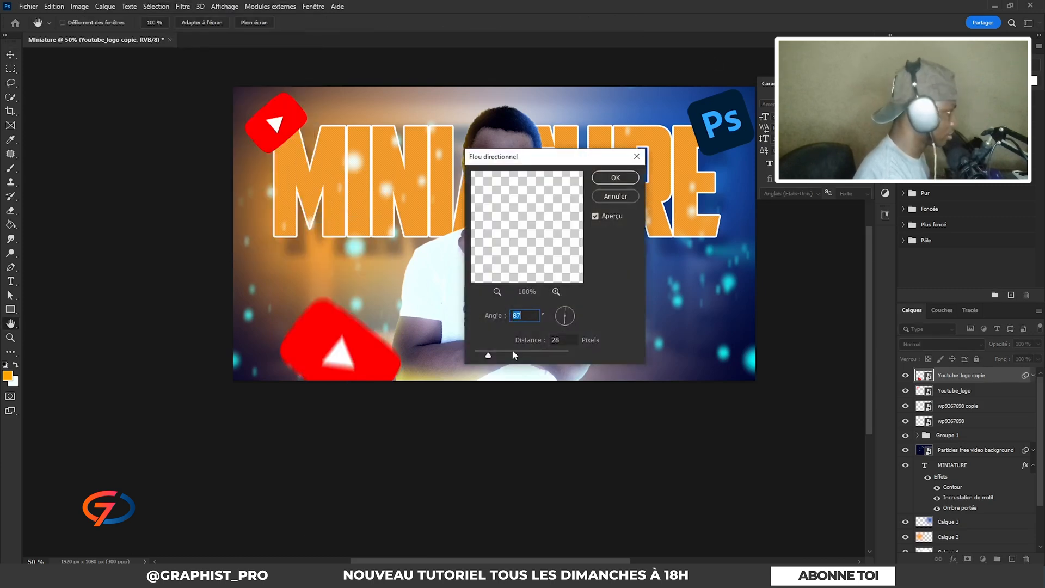
pyautogui.press('Tab')
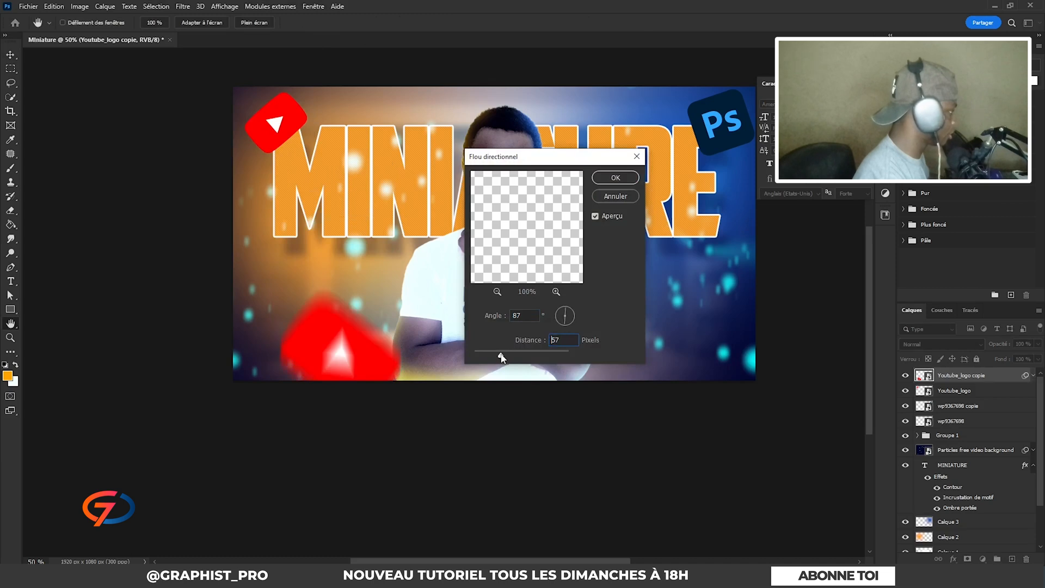
pyautogui.click(625, 182)
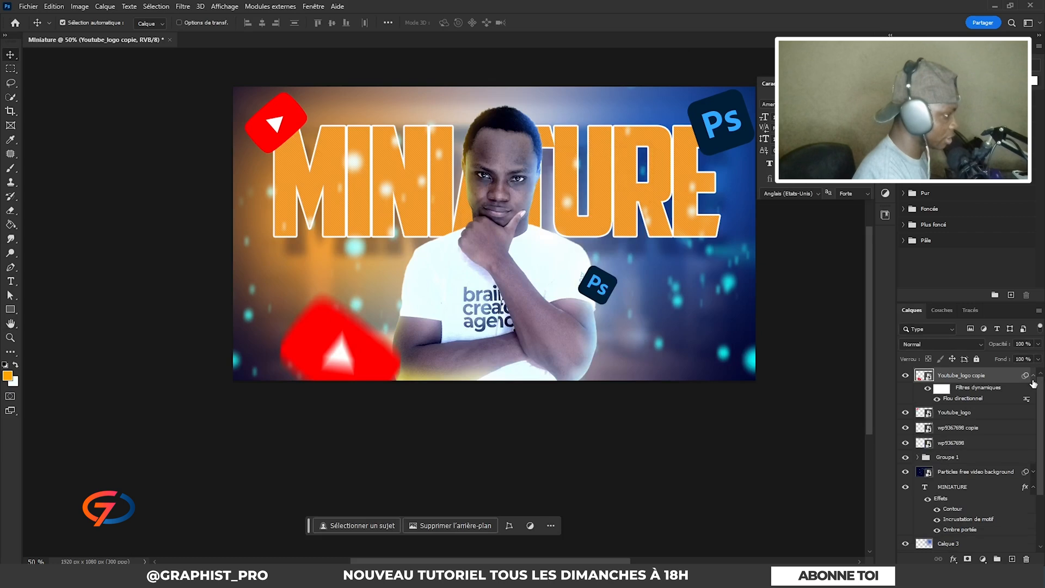
# Combine the other three logo layers into one smart object and transfer the Flou directionnel filter to it from Youtube_logo copie.
pyautogui.click(1033, 377)
pyautogui.keyDown('shift'); pyautogui.click(990, 420); pyautogui.keyUp('shift')
pyautogui.rightClick(995, 418)
pyautogui.click(893, 194)
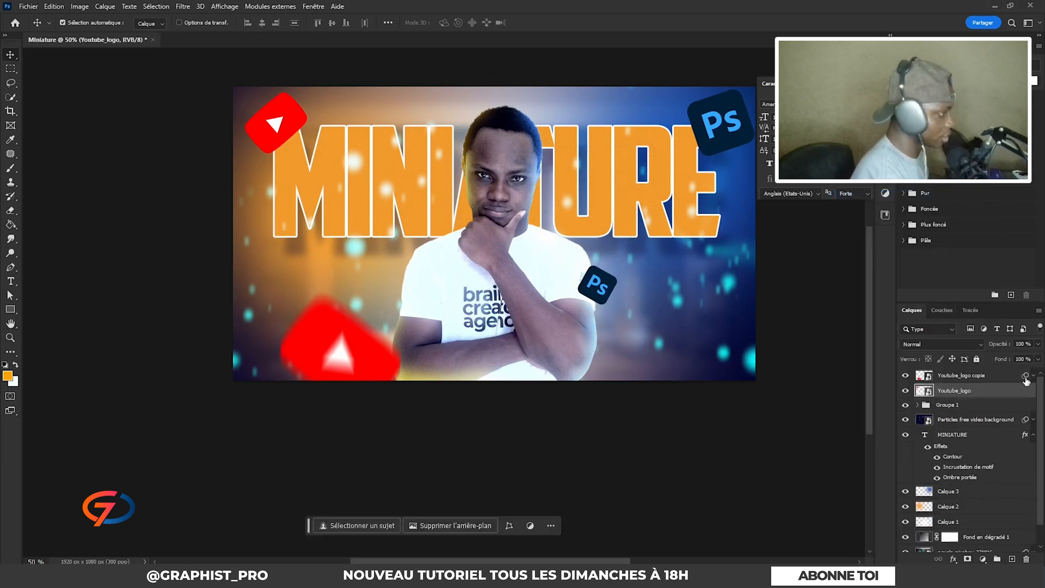
pyautogui.click(923, 372)
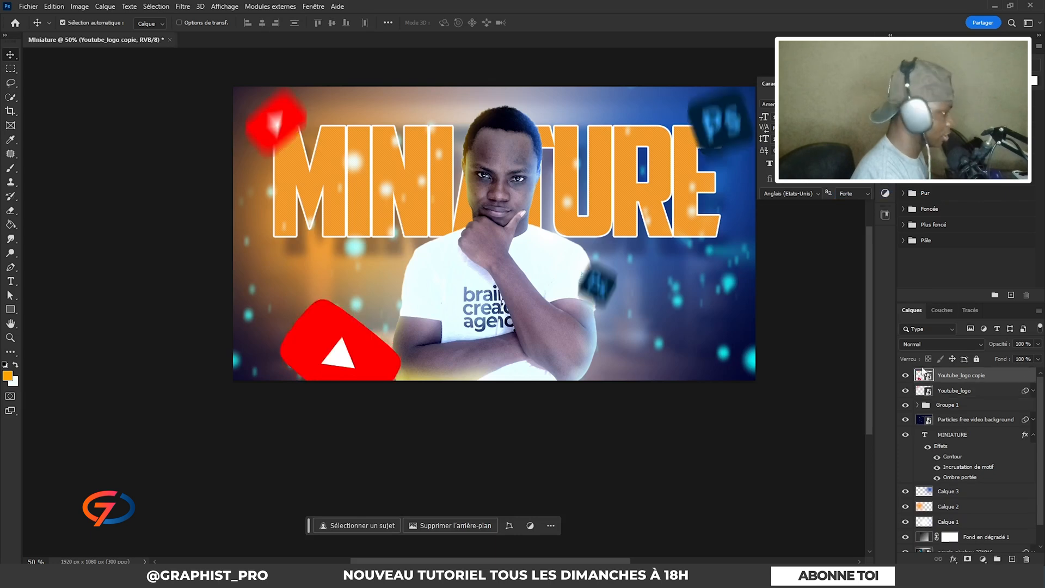
# Stamp all visible layers into a new merged layer at the top of the layer stack.
pyautogui.scroll(1, 588, 242)
pyautogui.scroll(-1, 648, 245)
pyautogui.click(817, 379)
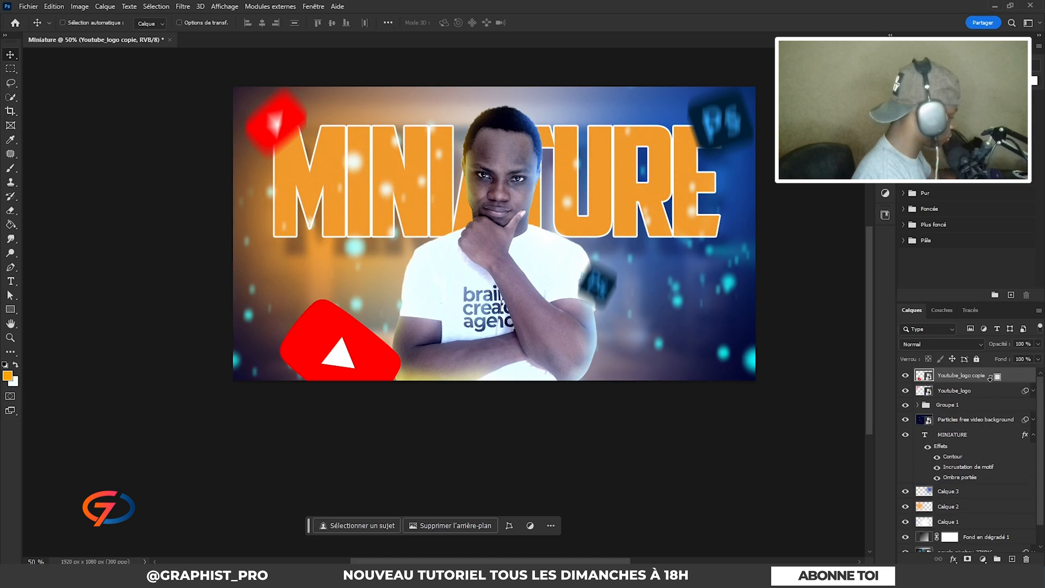
pyautogui.hotkey('ctrl', 'shift', 'alt', 'e')
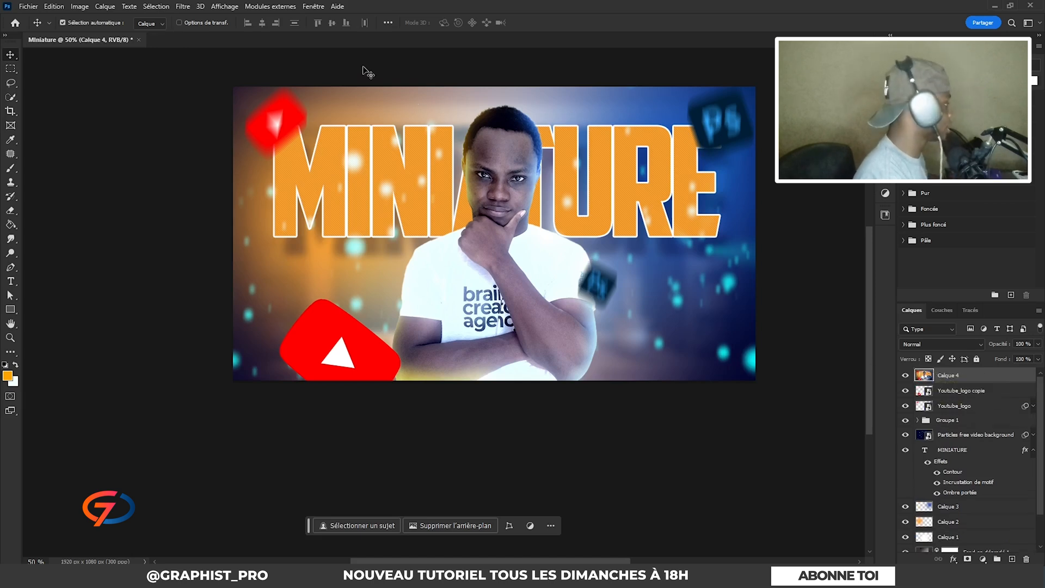
# Open the merged layer in Camera Raw with Exposition -0.80, Contraste +16 and Tons clairs +53, and raise Tons foncés and Noirs.
pyautogui.click(184, 6)
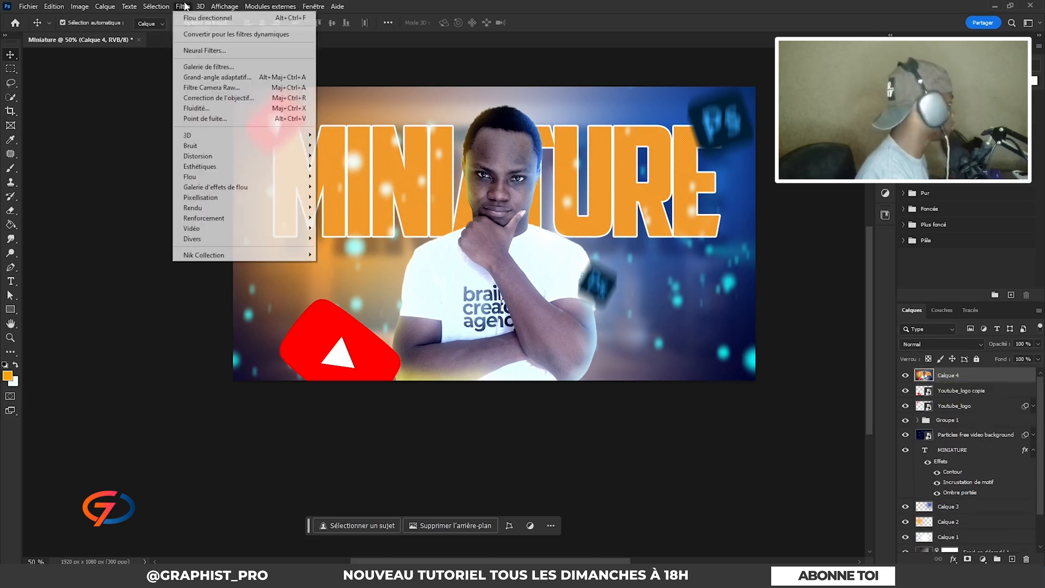
pyautogui.click(229, 90)
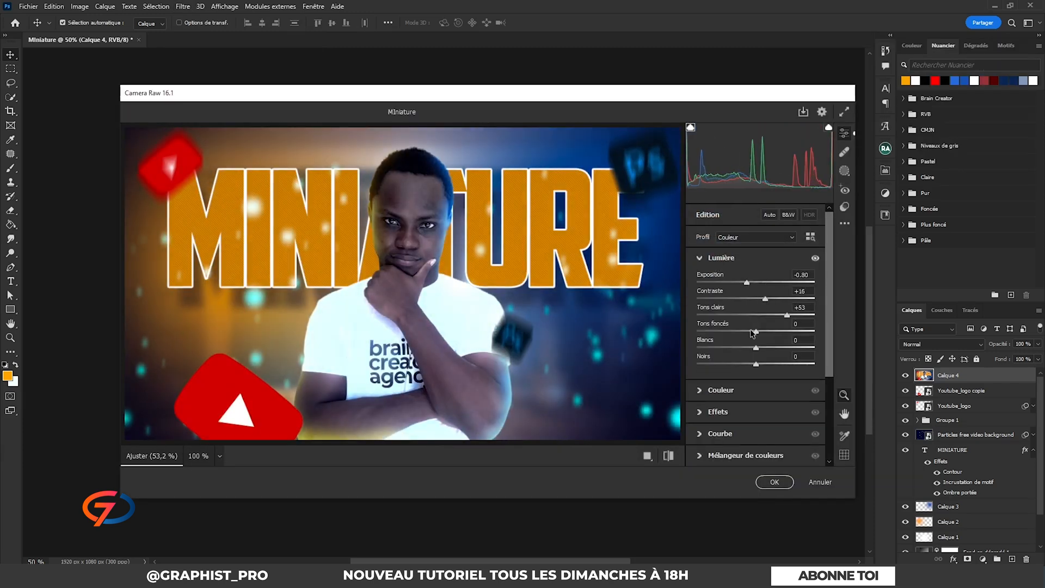
pyautogui.moveTo(755, 332); pyautogui.dragTo(788, 331)
pyautogui.moveTo(756, 364); pyautogui.dragTo(782, 364)
# Set the Camera Raw effects to Textures -81, Clarté +1, Correction du voile +31 and Vignette -21.
pyautogui.click(699, 395)
pyautogui.moveTo(697, 312); pyautogui.dragTo(720, 312)
pyautogui.click(700, 284)
pyautogui.click(700, 281)
pyautogui.moveTo(756, 268); pyautogui.dragTo(771, 268)
pyautogui.moveTo(755, 284)
pyautogui.mouseDown()
pyautogui.moveTo(708, 268)
pyautogui.moveTo(763, 285)
pyautogui.moveTo(762, 300)
pyautogui.mouseUp()
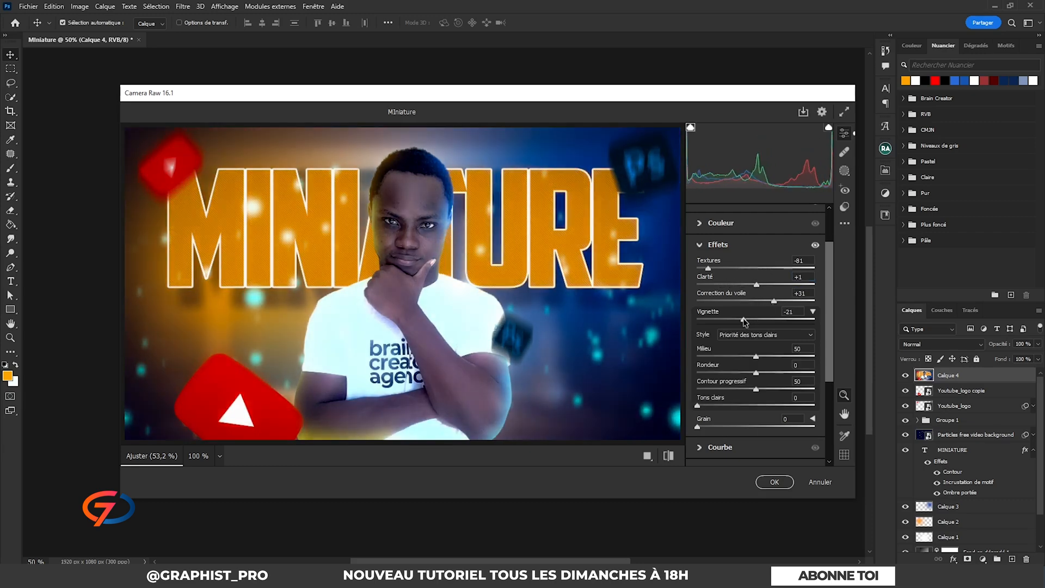
pyautogui.scroll(-5, 756, 327)
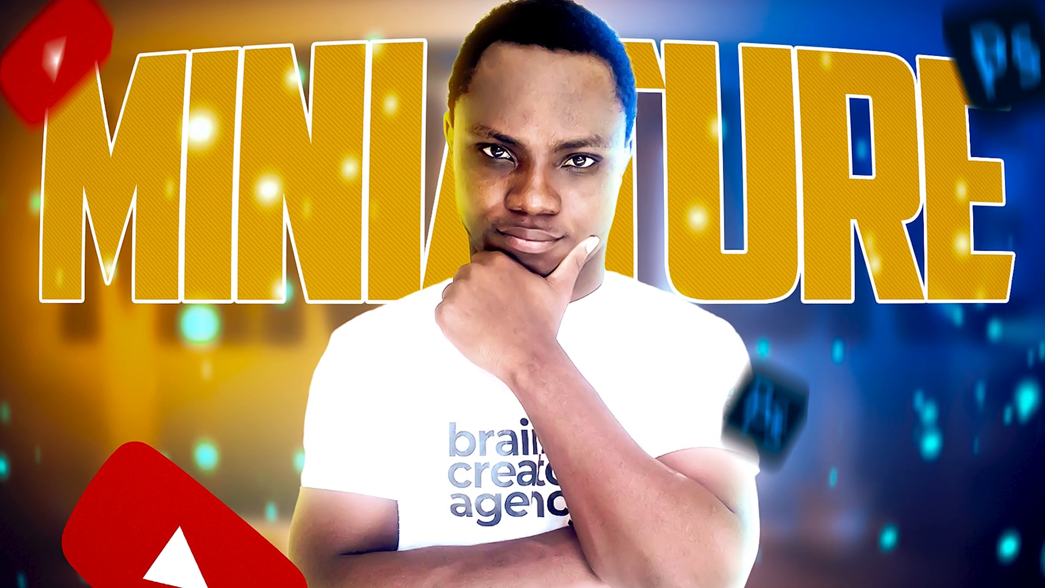